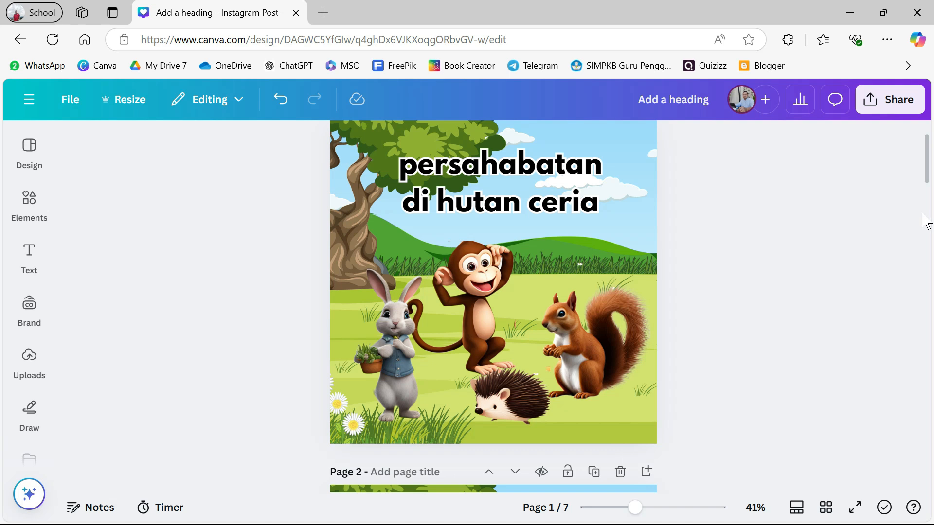
Review the Canva story's opening pages, then switch to Book Creator in a new tab and open the four-author library.
scroll(926, 221, down, 5)
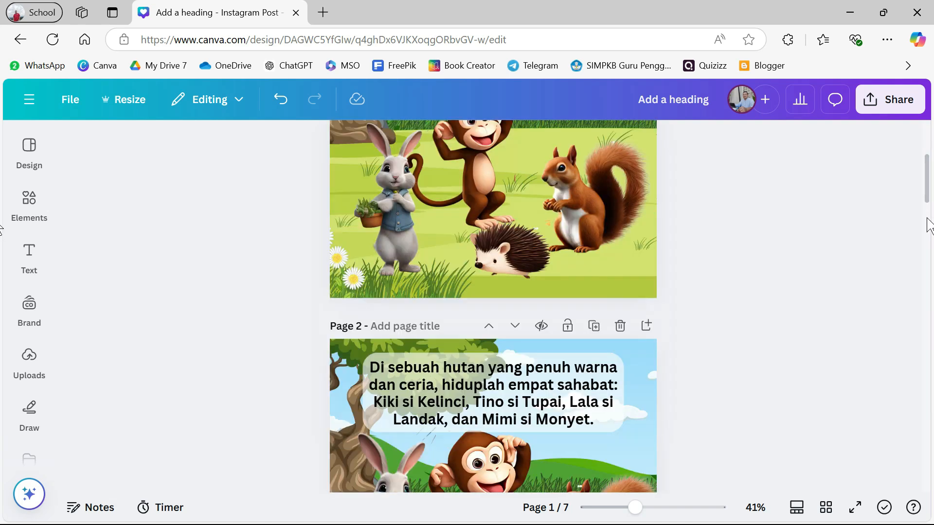
scroll(928, 224, up, 5)
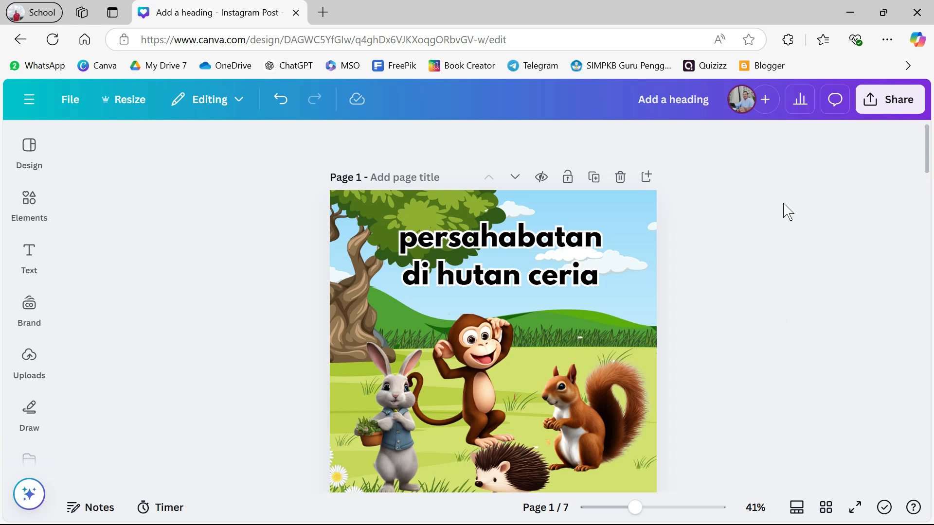
click(323, 12)
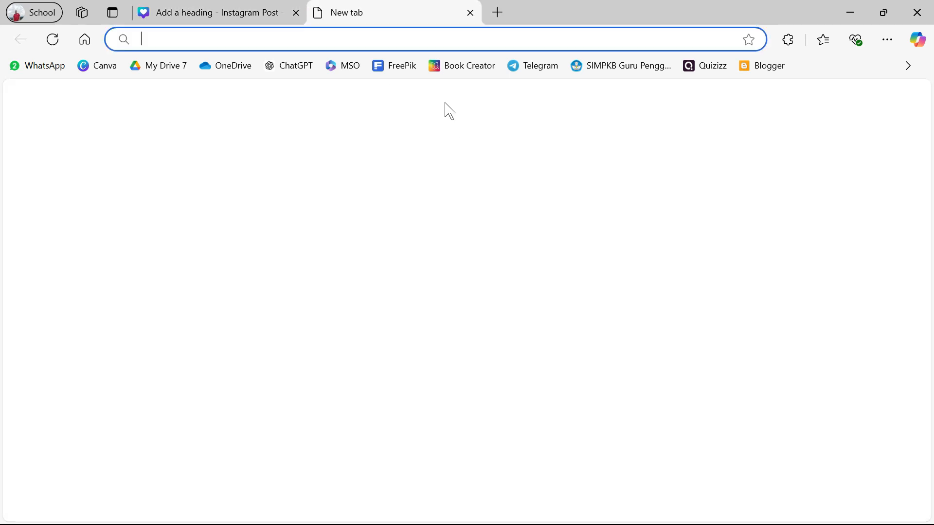
click(457, 67)
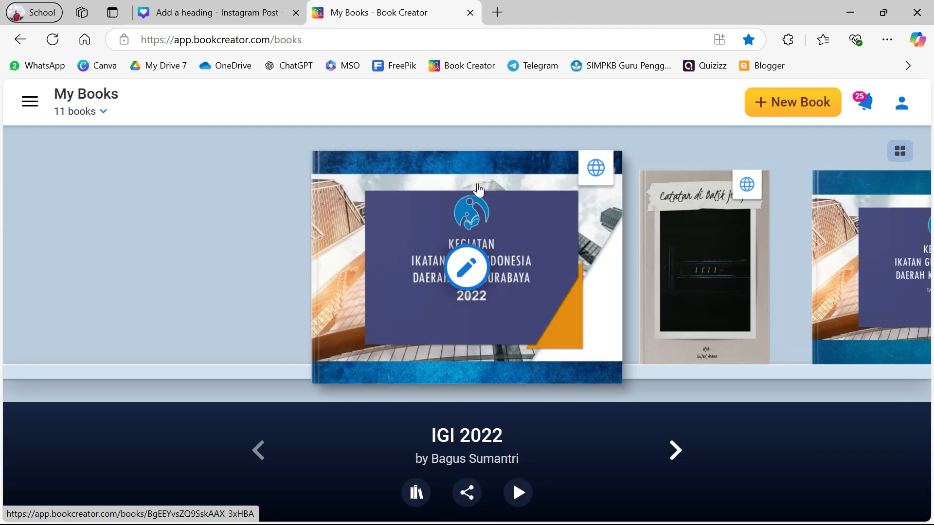
click(43, 110)
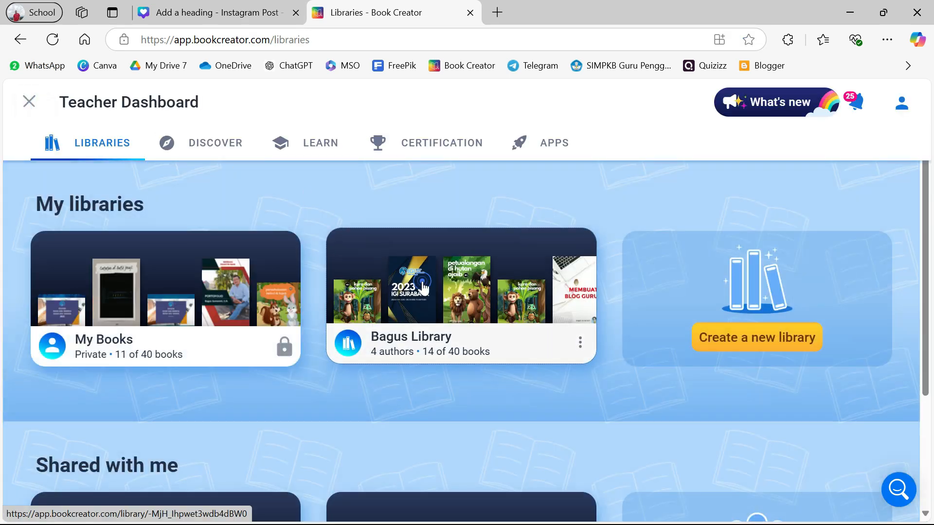
click(423, 288)
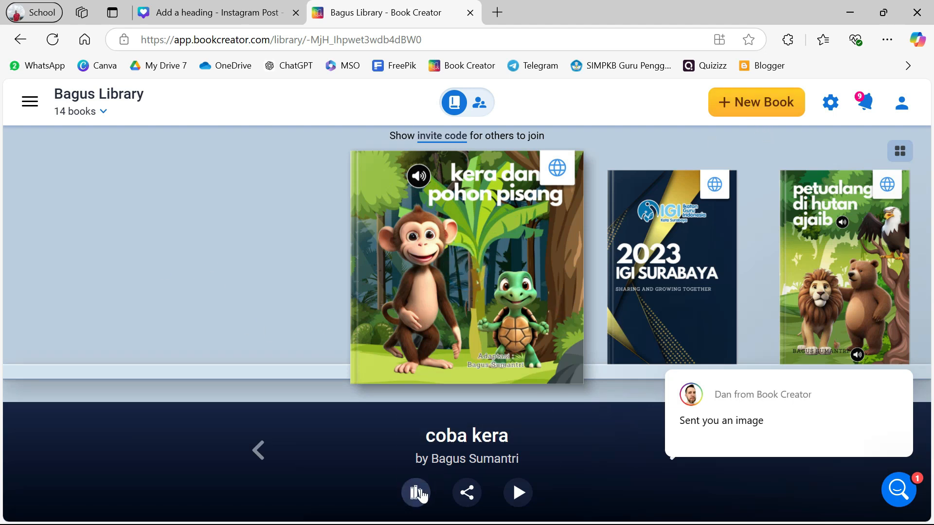
Try to delete the published book "coba kera" and clear the chat notification.
click(417, 493)
click(452, 454)
click(573, 351)
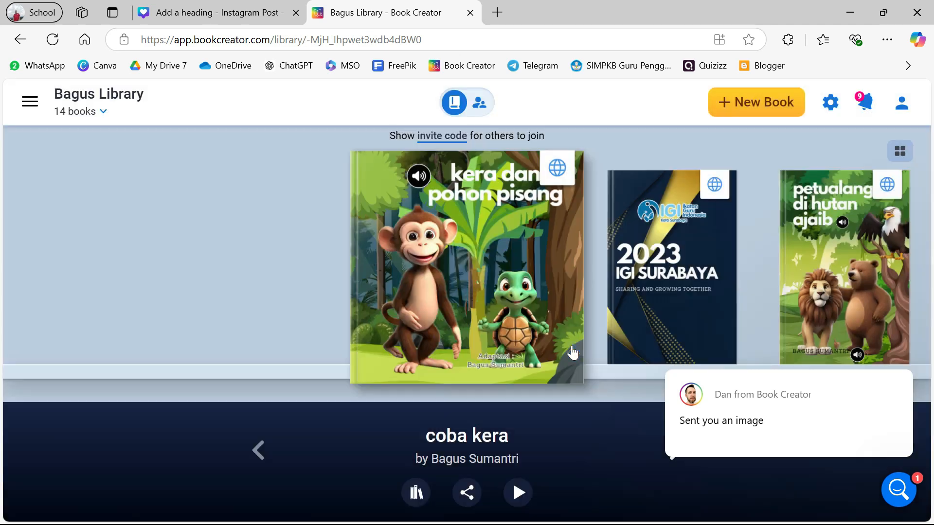
mouse_move(873, 410)
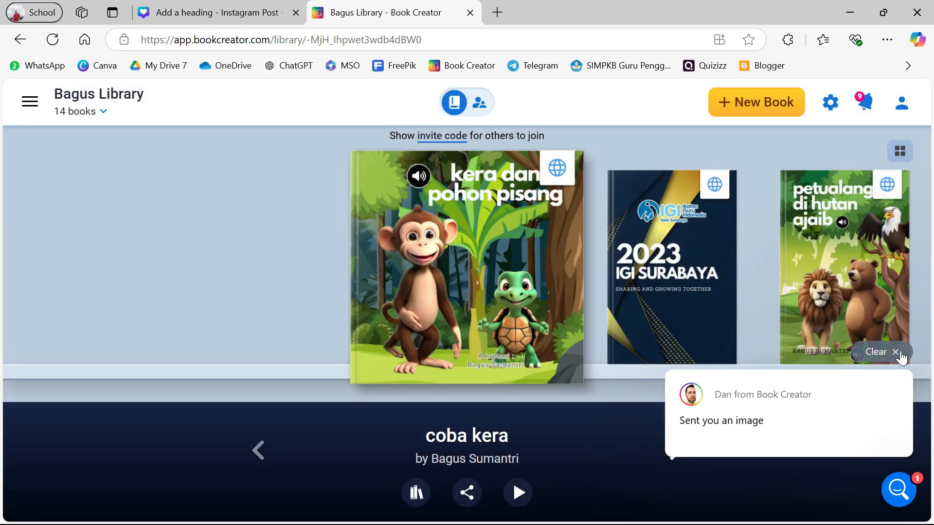
click(896, 353)
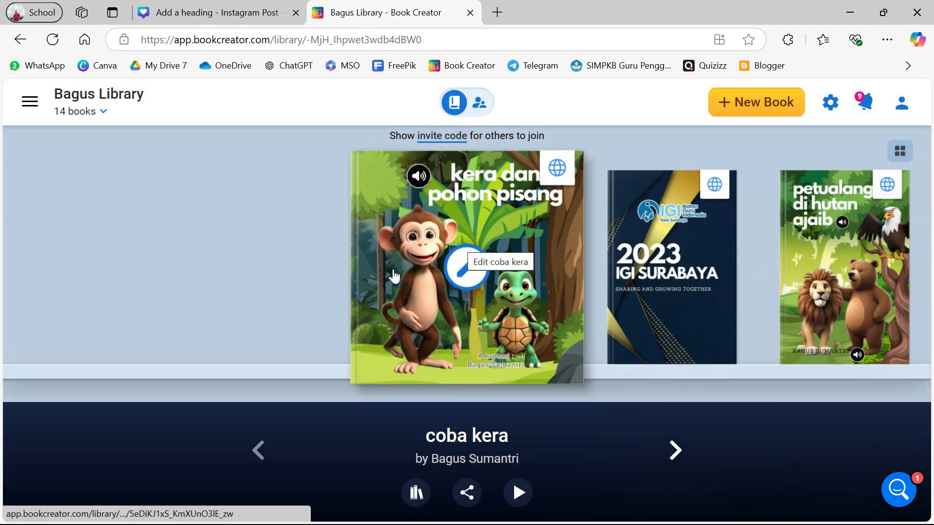
Stop publishing the book "coba kera" online.
click(464, 495)
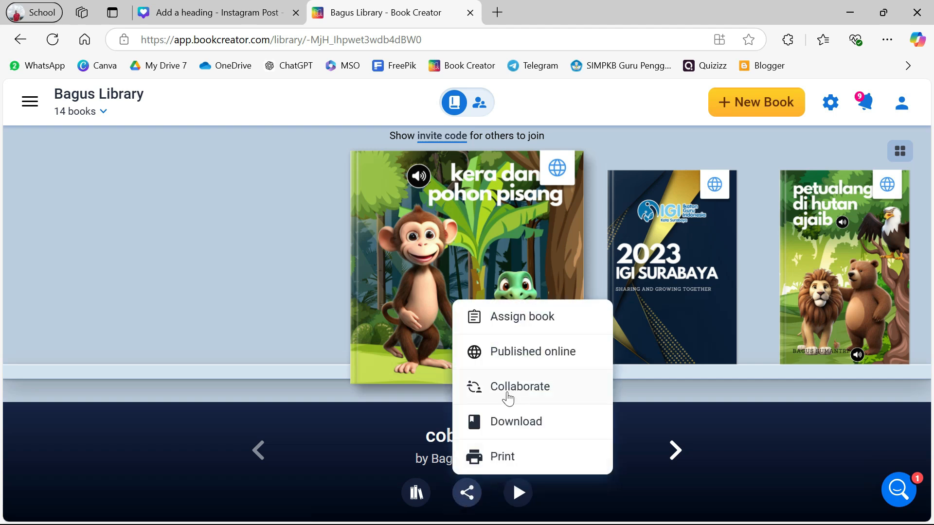
click(523, 355)
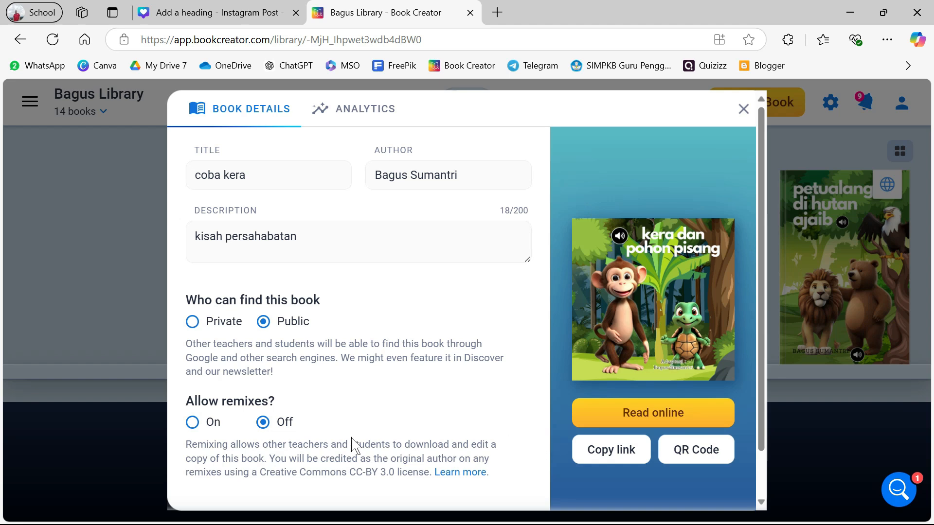
scroll(325, 388, down, 2)
click(216, 479)
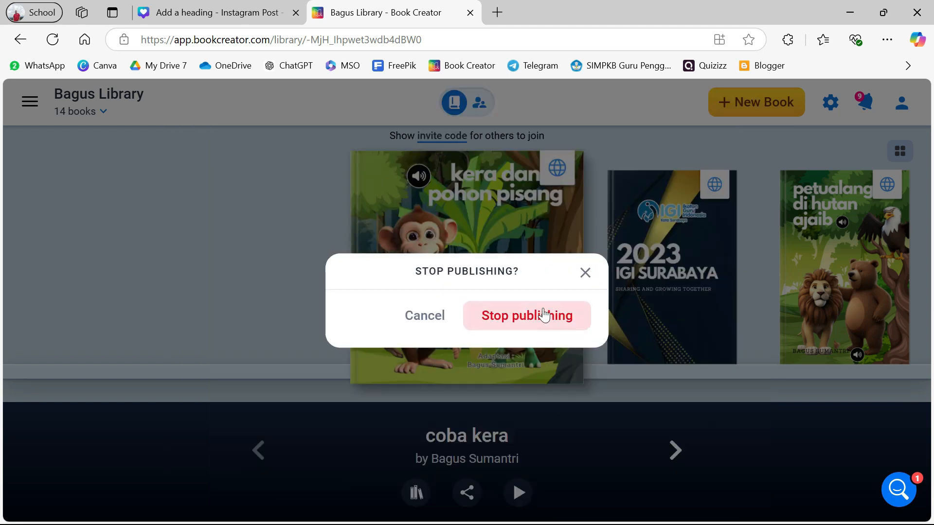
click(535, 316)
Delete the book "coba kera" from the library.
click(411, 499)
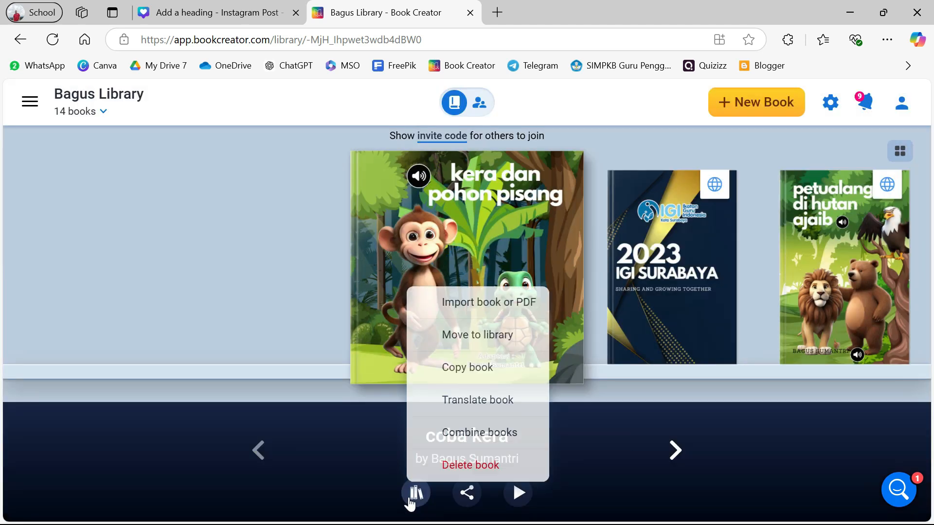
click(460, 466)
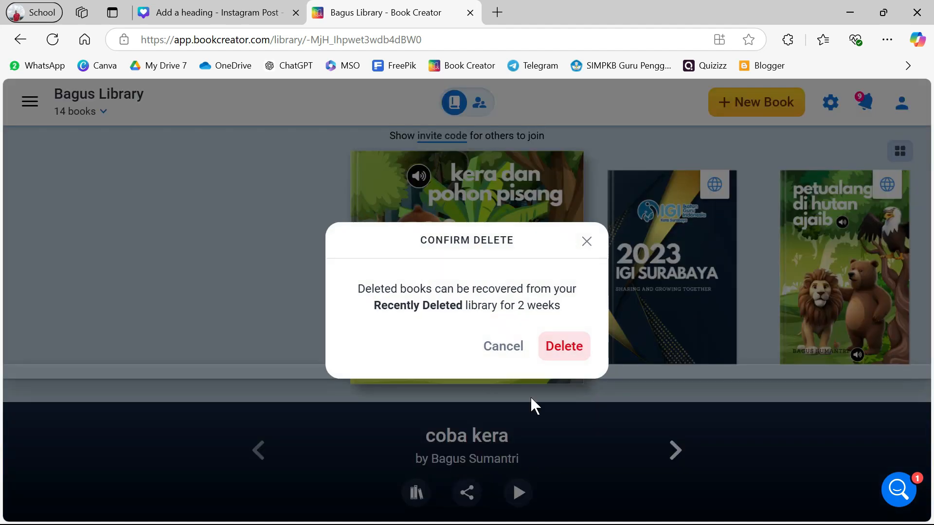
click(558, 345)
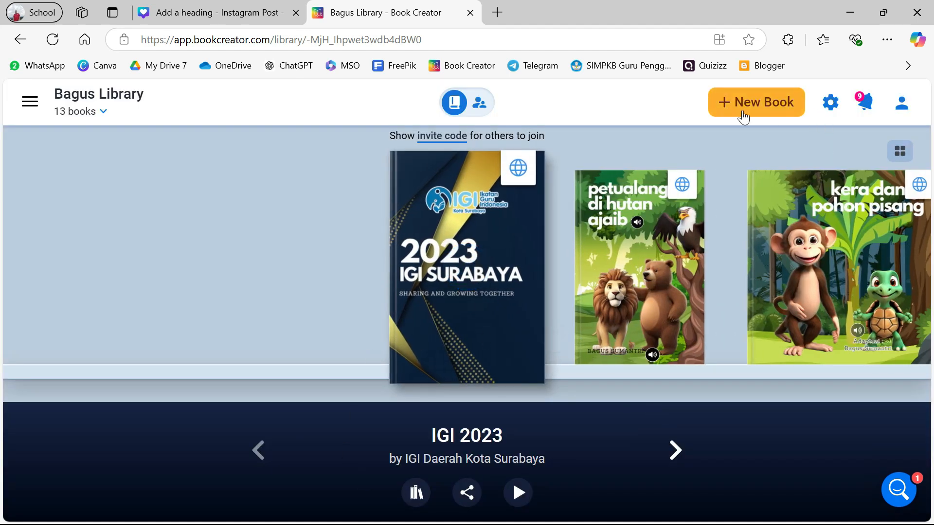
Check the page format of the Canva design and create a new blank Square 1:1 book in the Book Creator library.
click(743, 117)
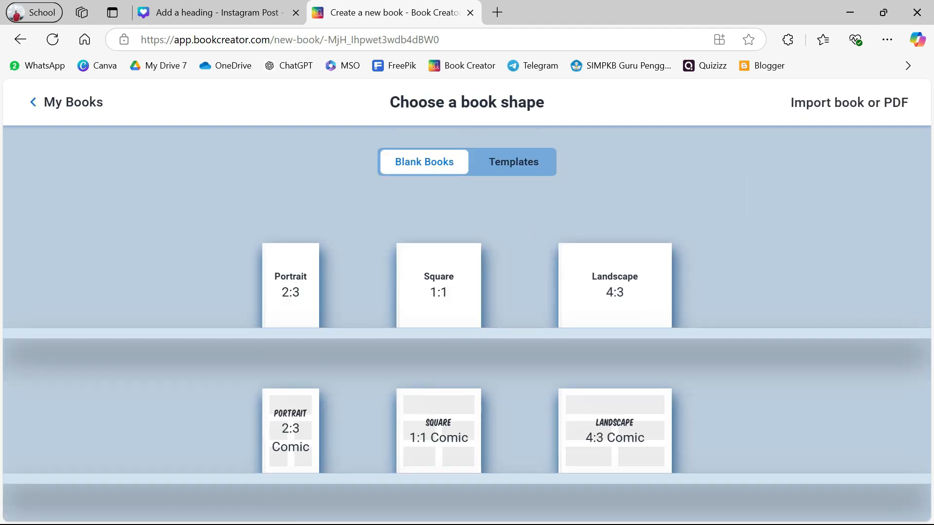
click(229, 12)
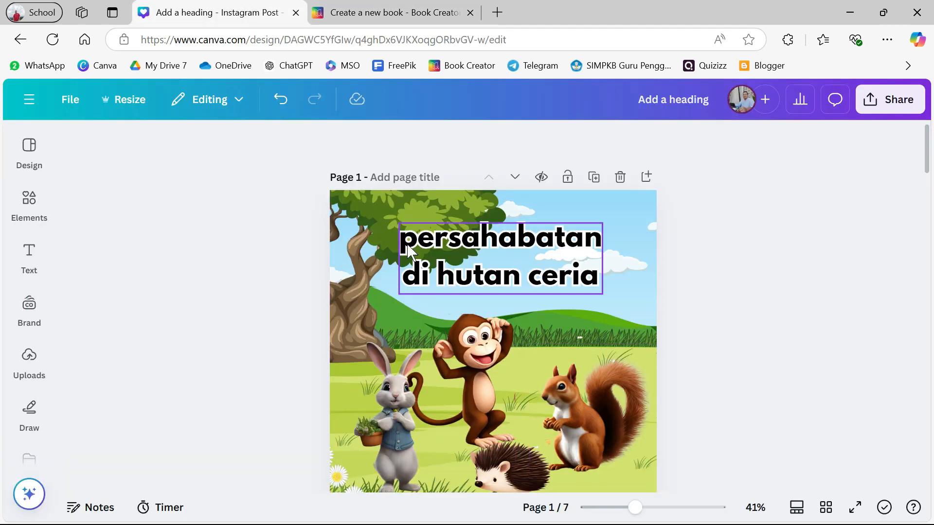
scroll(690, 348, down, 3)
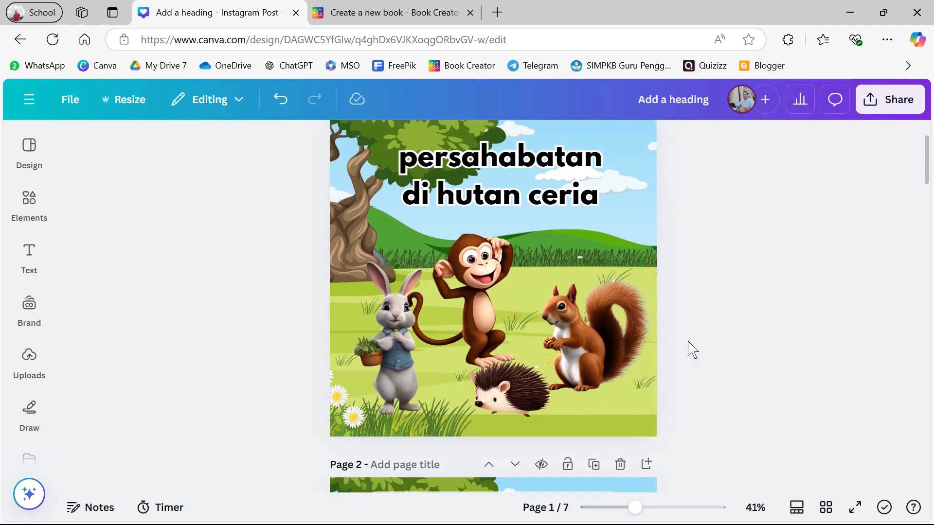
scroll(693, 349, up, 2)
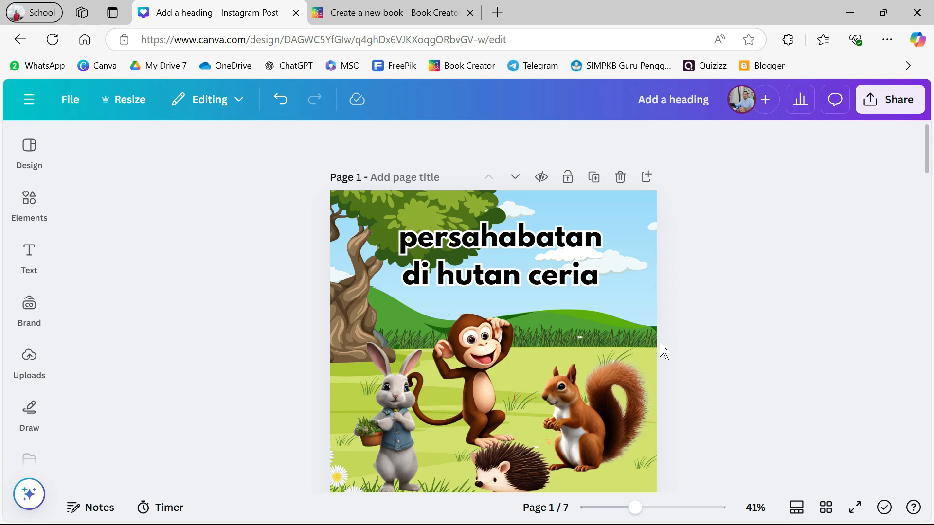
click(396, 13)
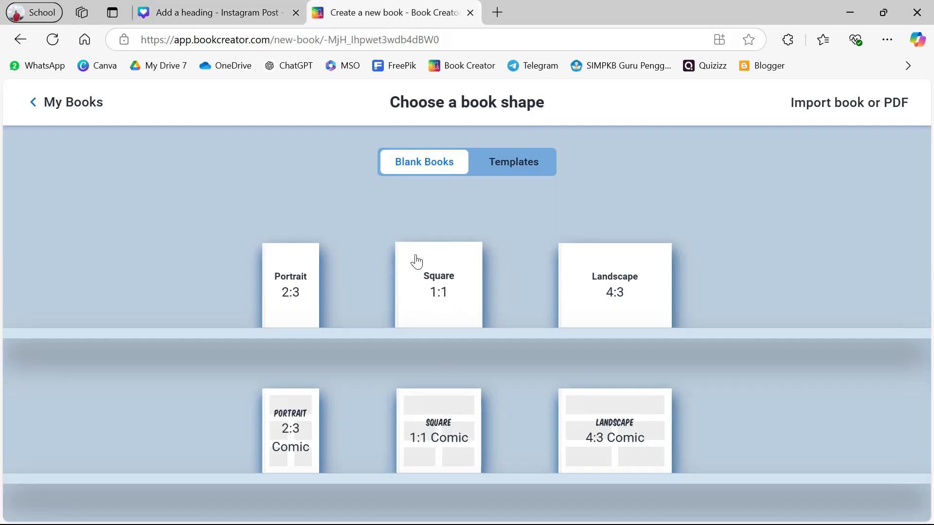
click(446, 287)
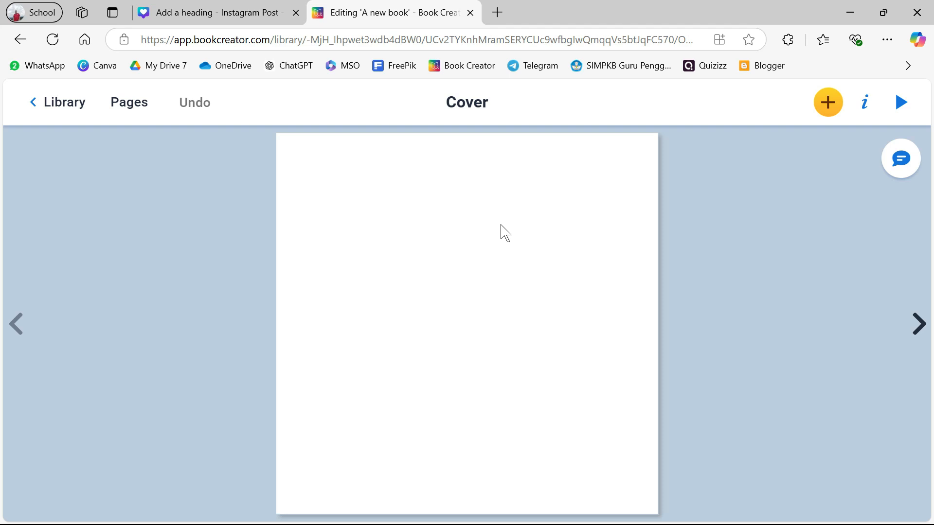
Page through the new blank book, return to its cover, and check it against the first page of the Canva design.
click(919, 336)
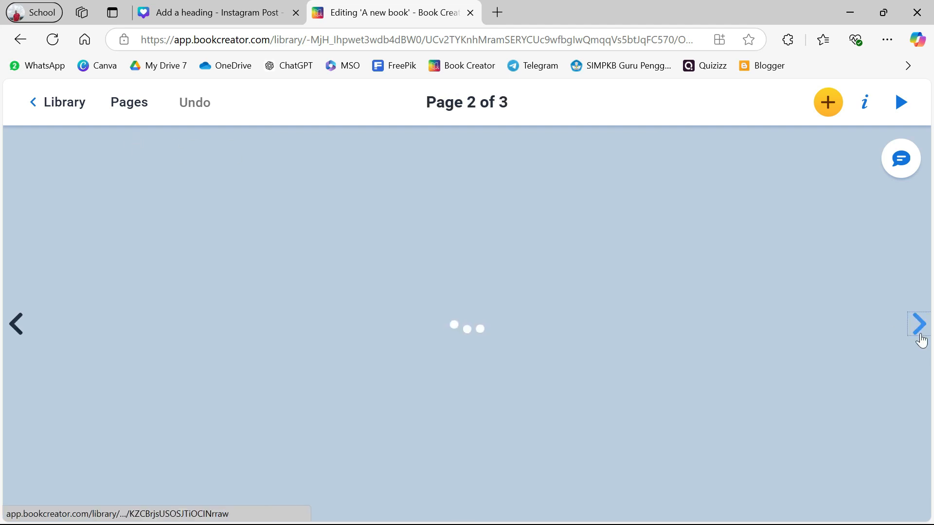
click(924, 337)
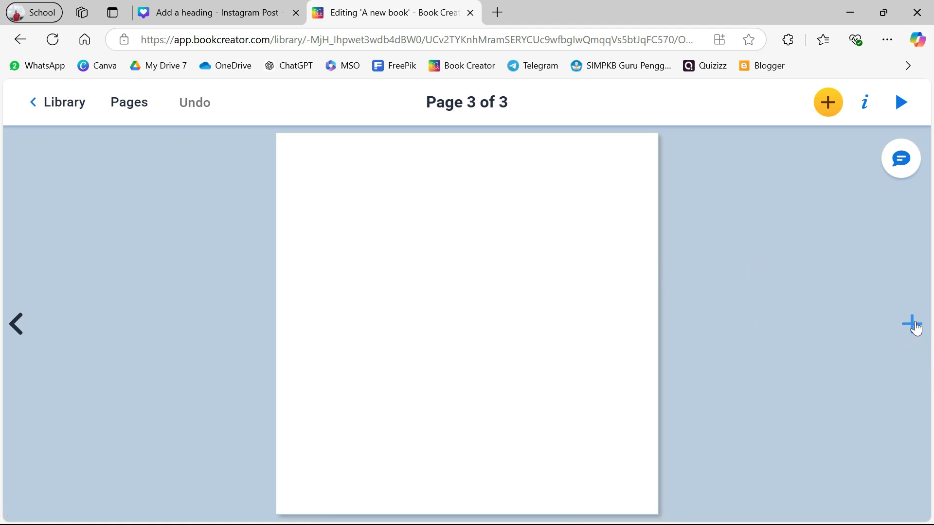
click(917, 329)
click(22, 327)
click(22, 327)
click(21, 327)
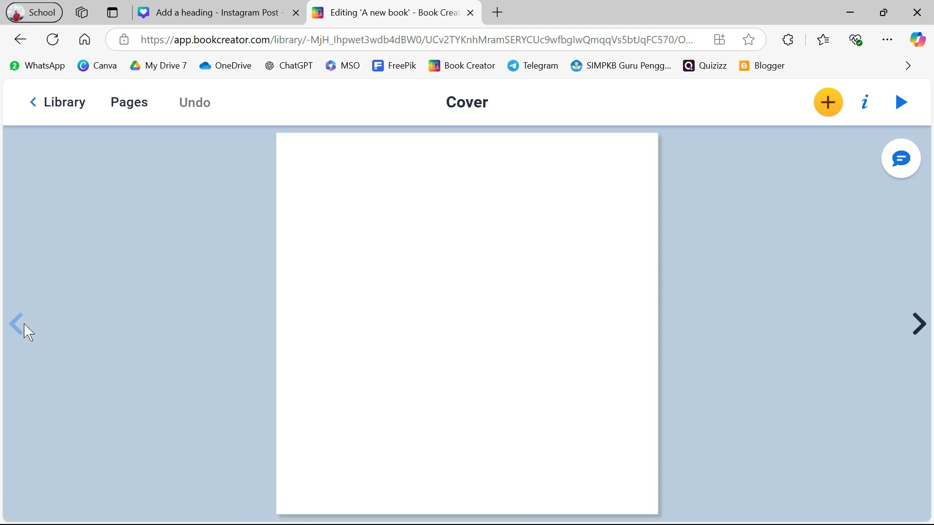
click(195, 16)
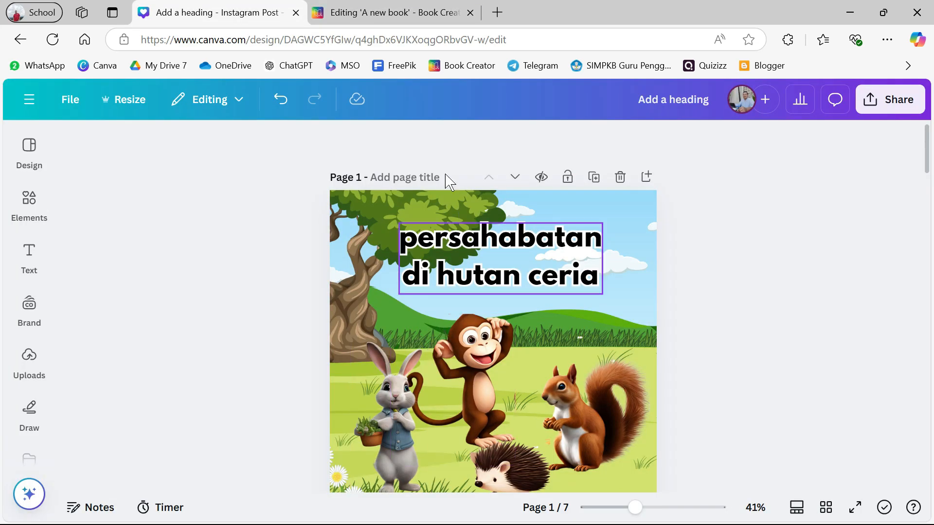
click(387, 13)
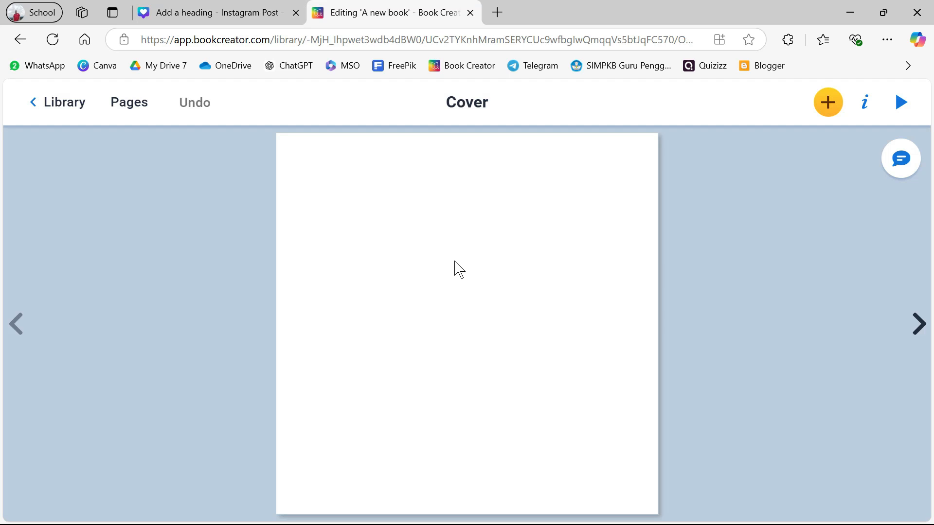
Switch to ElevenLabs by opening elevenlabs.io in a new tab, and bring up its Text to Speech sample generator.
click(500, 7)
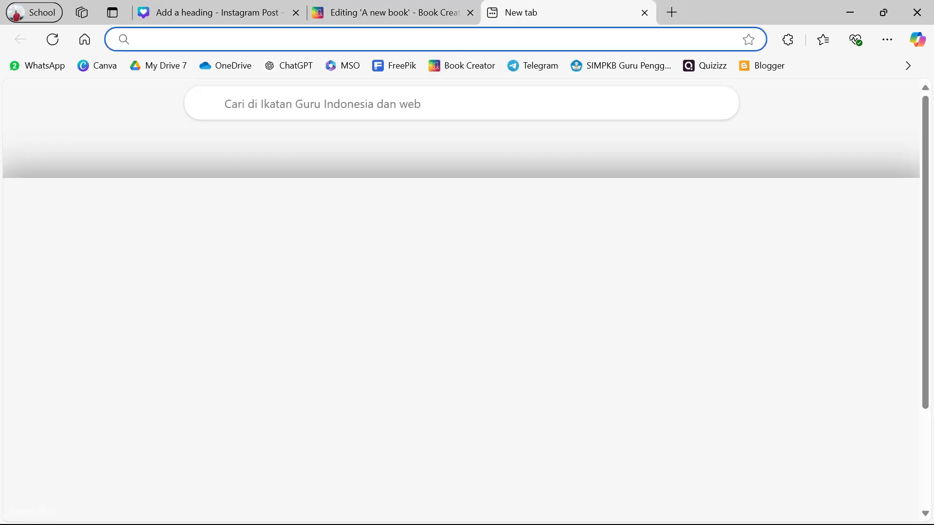
click(424, 40)
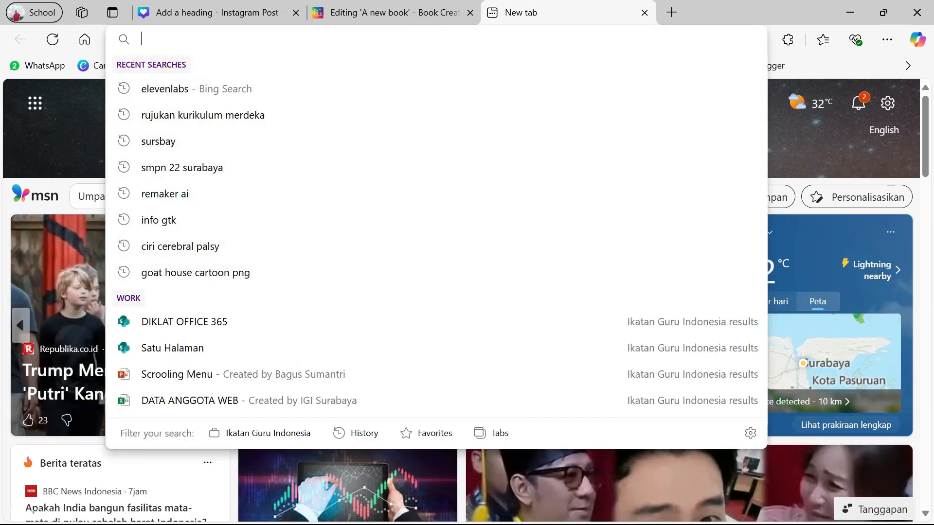
text(elevenlabs.io)
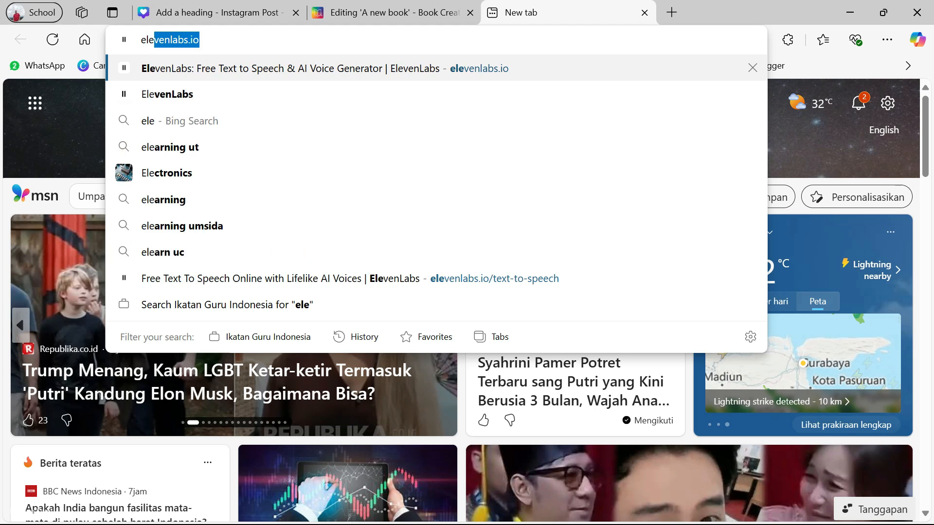
key(Return)
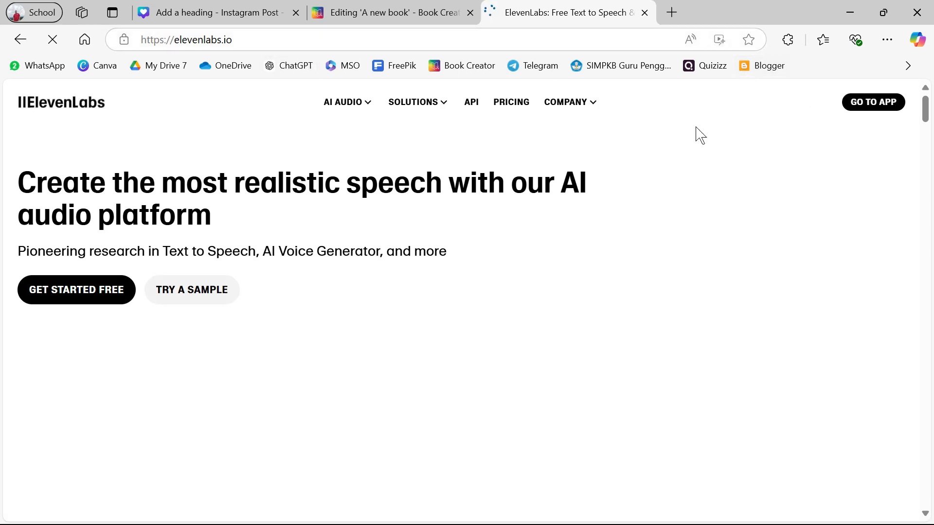
click(348, 104)
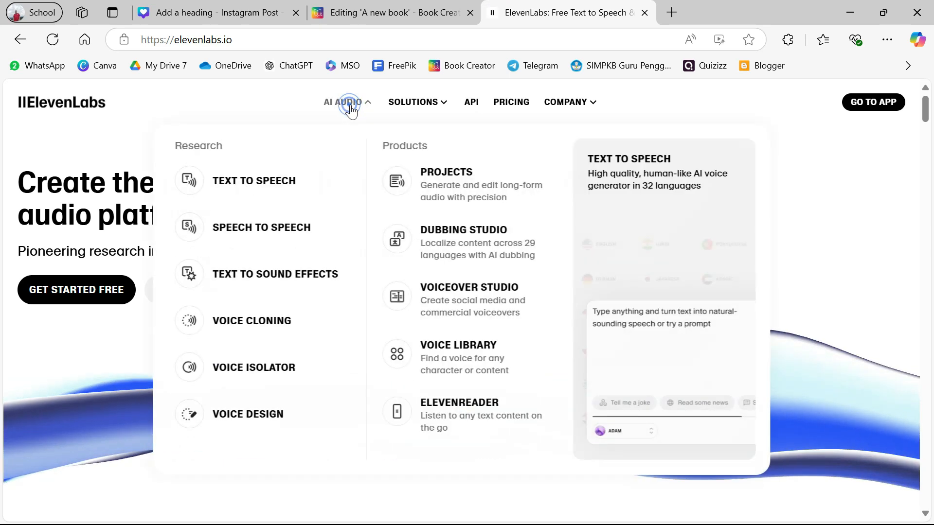
click(266, 181)
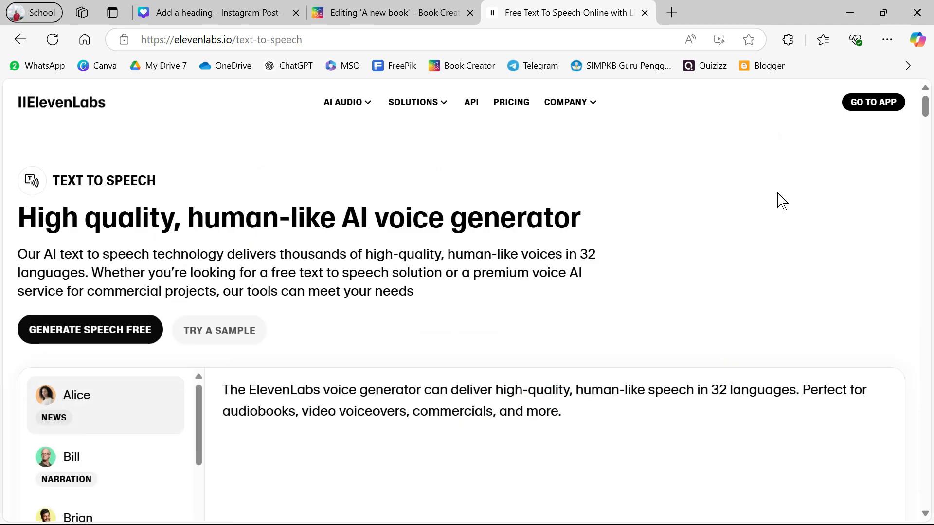
scroll(382, 171, down, 4)
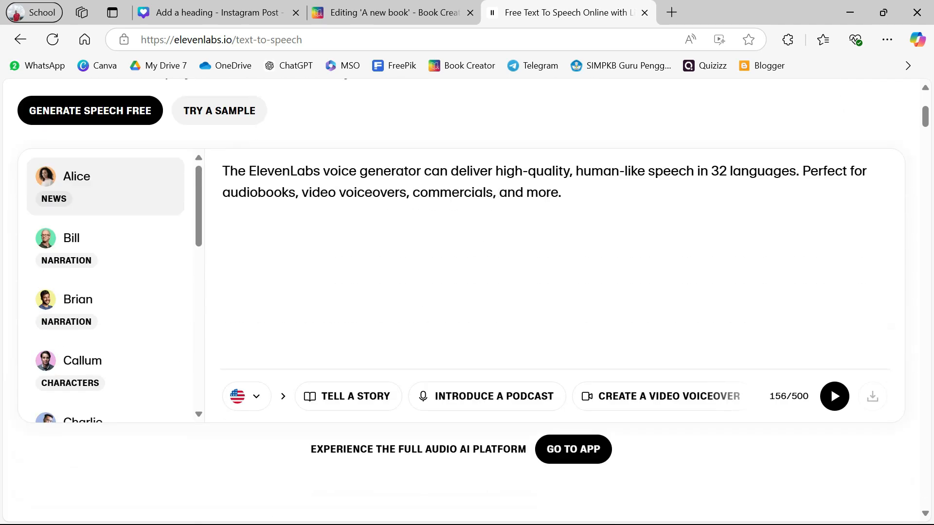
Switch to the Canva design and copy the title text "persahabatan di hutan ceria" from page 1.
click(214, 12)
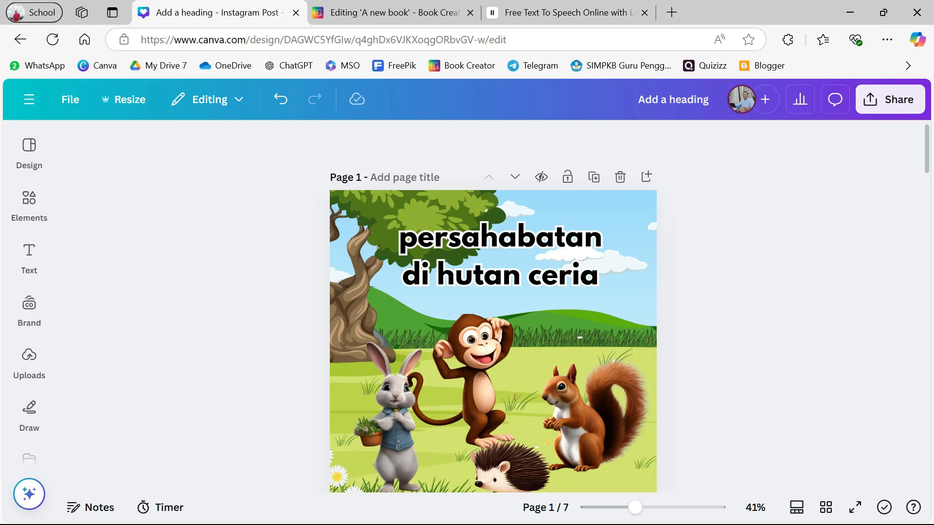
click(411, 242)
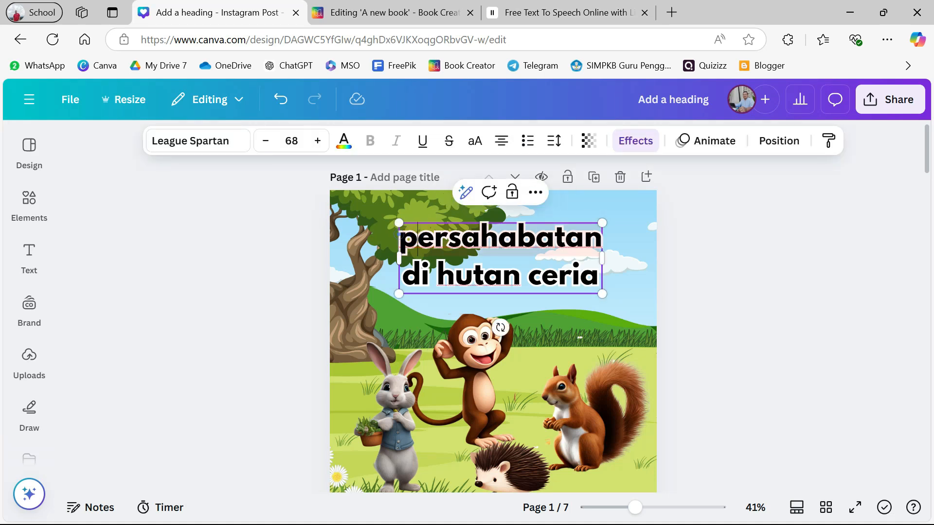
drag(400, 239, 599, 275)
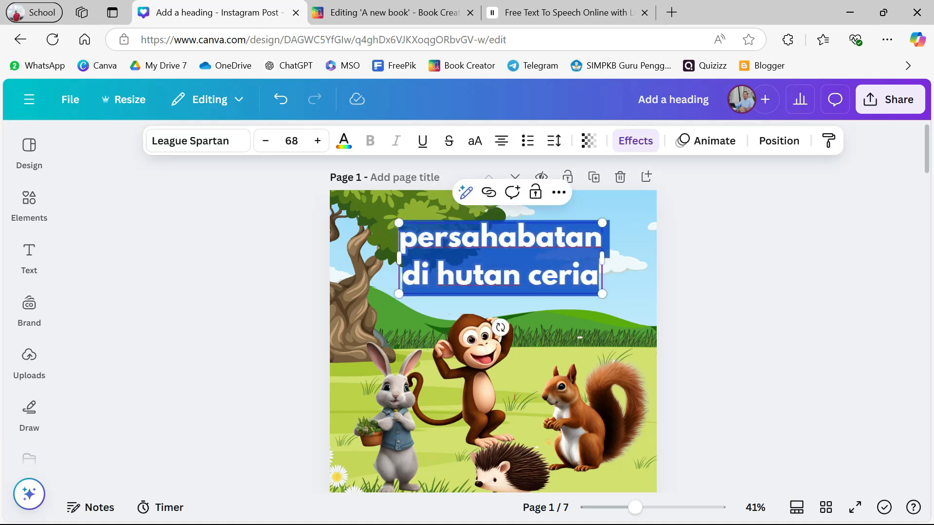
right_click(569, 277)
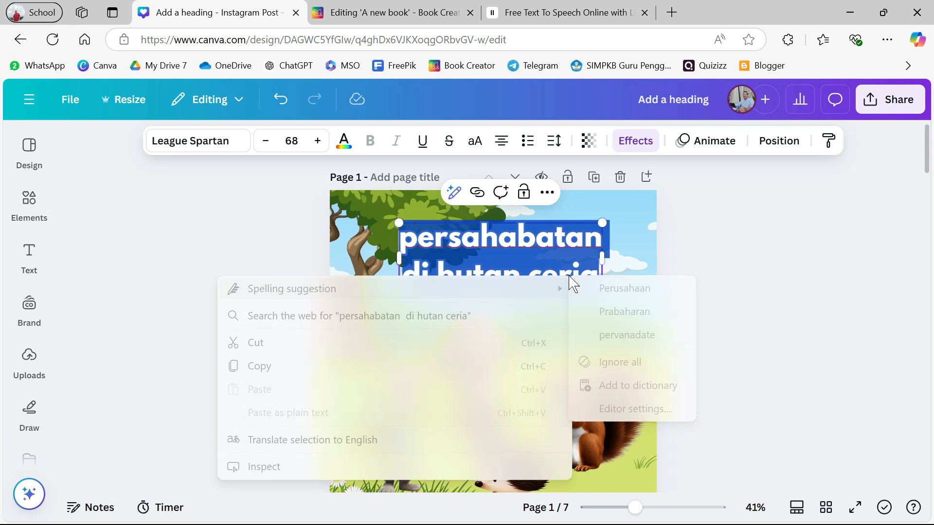
click(292, 370)
click(760, 268)
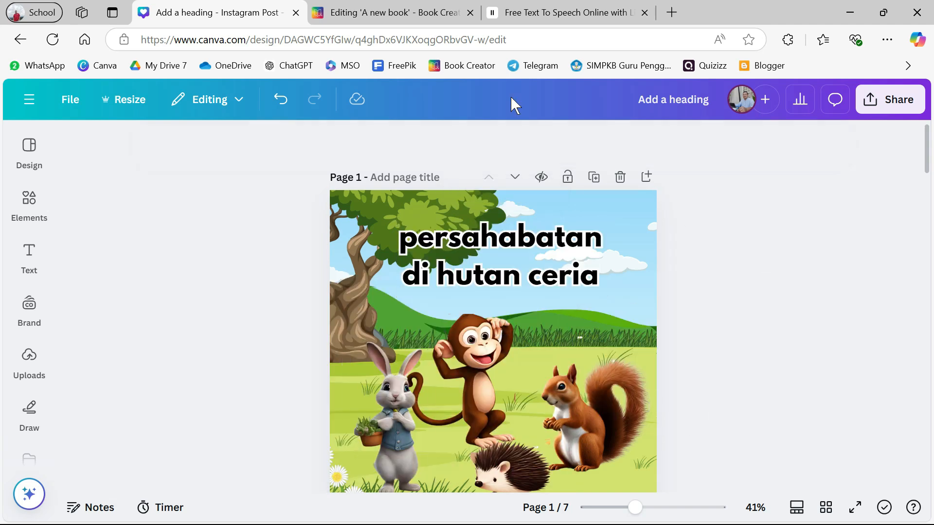
Switch to ElevenLabs, replace the sample text with the copied title on one line, and add an "oleh" byline with the author's name below.
click(529, 15)
drag(561, 192, 222, 170)
key(ctrl+v)
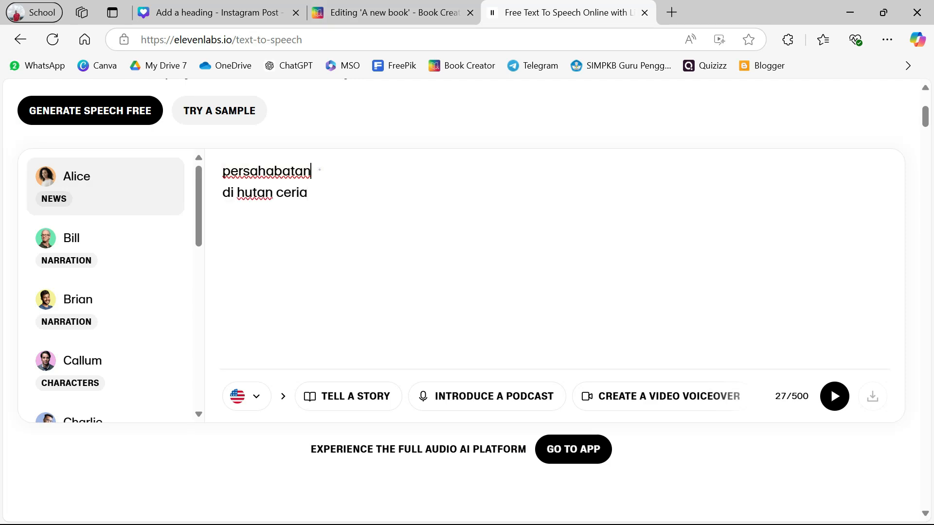
key(Delete)
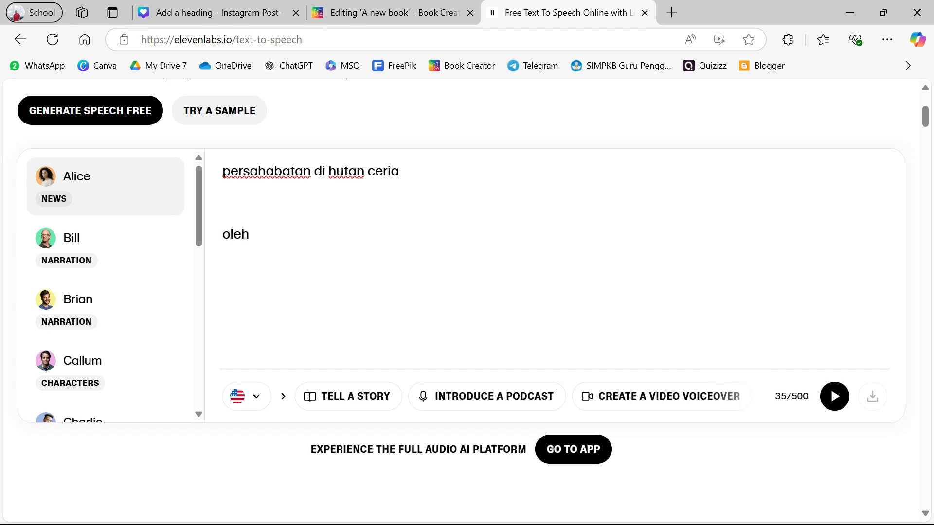
text(agus Sumantri)
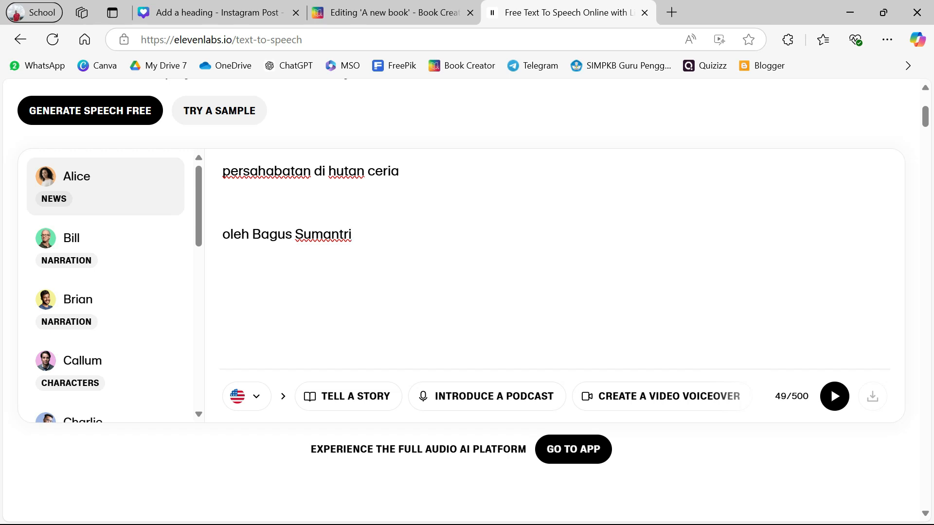
Choose the George narration voice and generate the speech for the title and byline.
scroll(83, 203, down, 1)
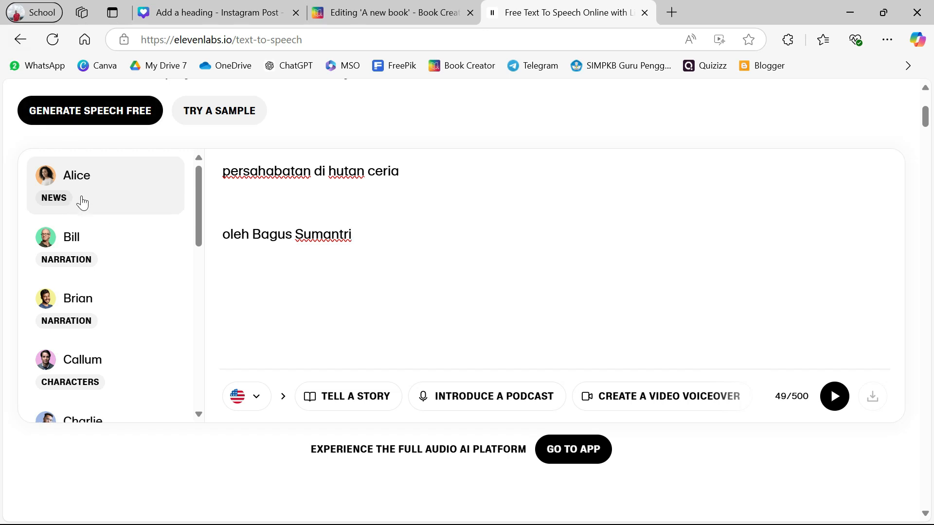
scroll(83, 204, down, 5)
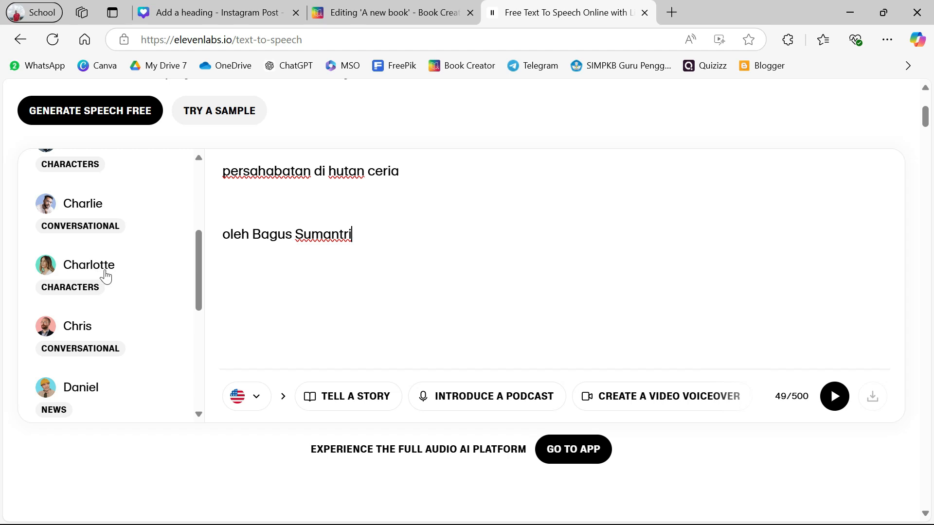
scroll(80, 274, down, 5)
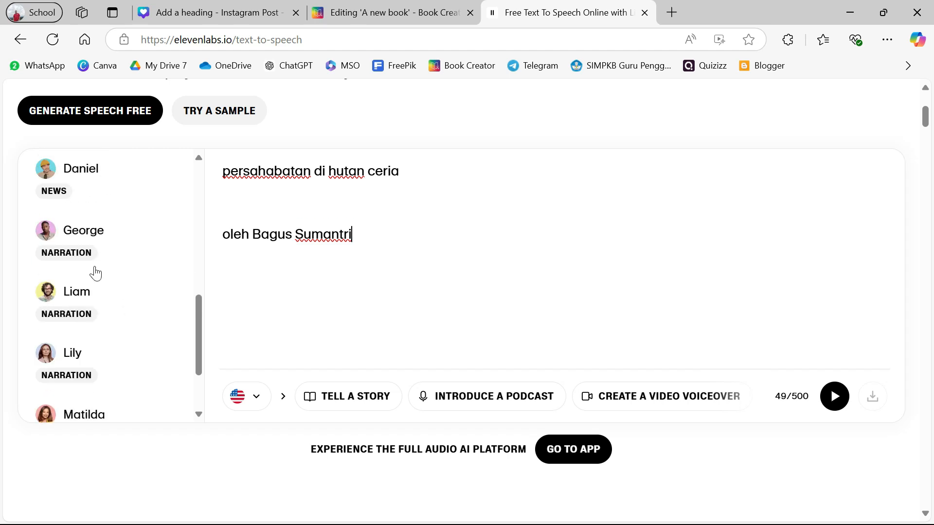
click(65, 243)
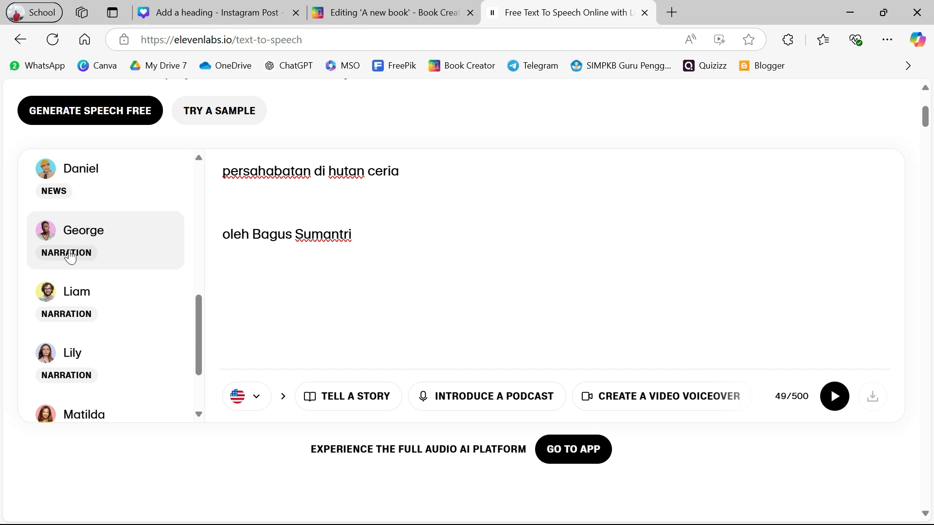
click(835, 396)
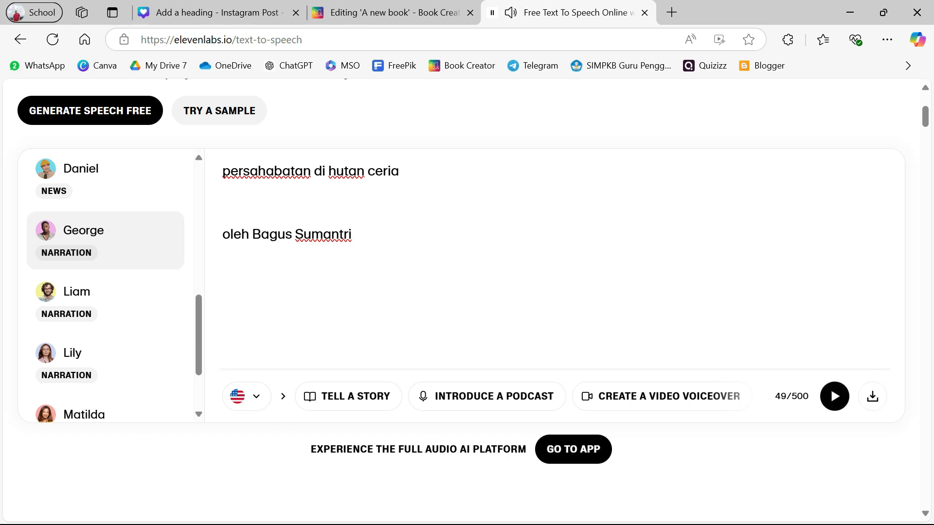
Download the generated title audio as an MP3 named "Cover" in the Cerita Satu folder under Downloads.
click(872, 396)
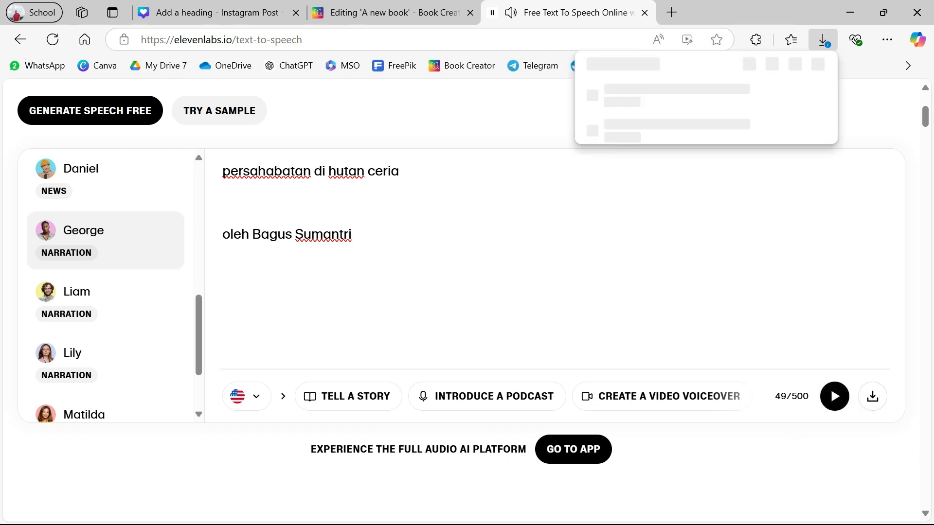
click(736, 113)
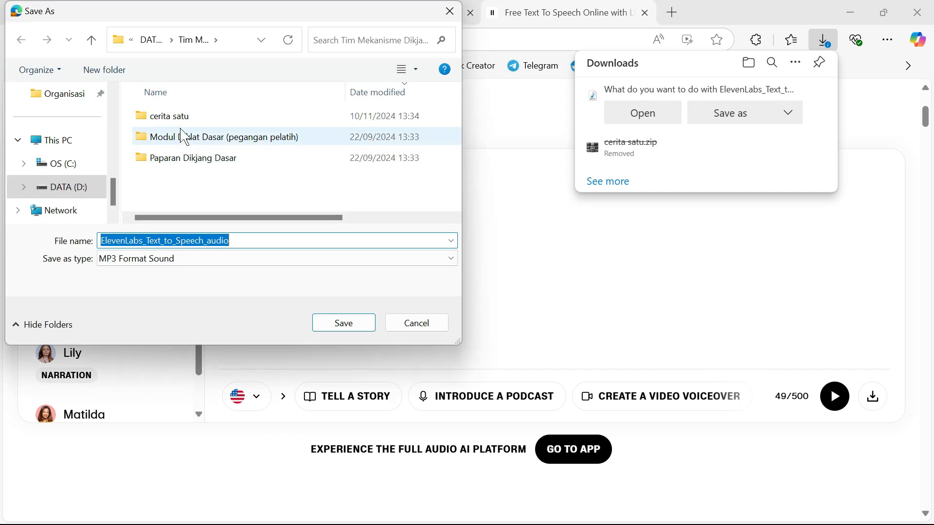
scroll(90, 155, up, 5)
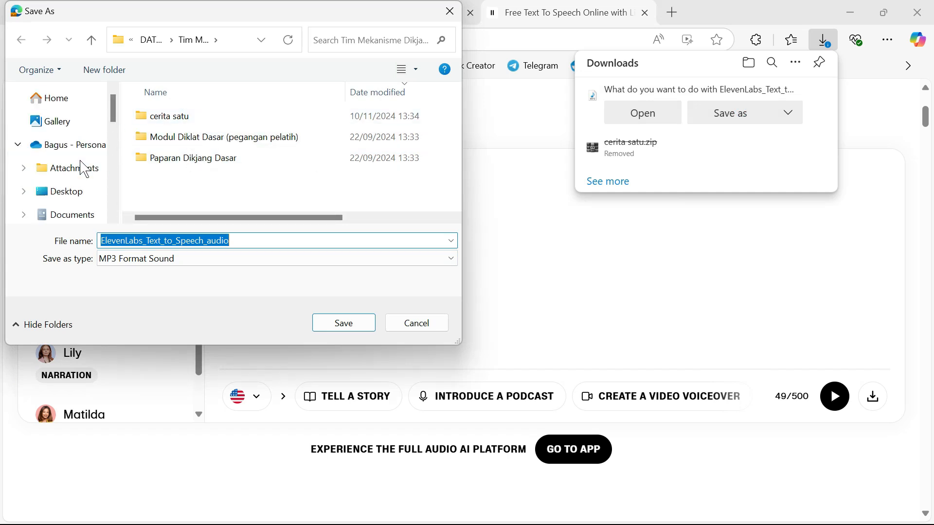
scroll(78, 180, down, 1)
scroll(80, 175, up, 1)
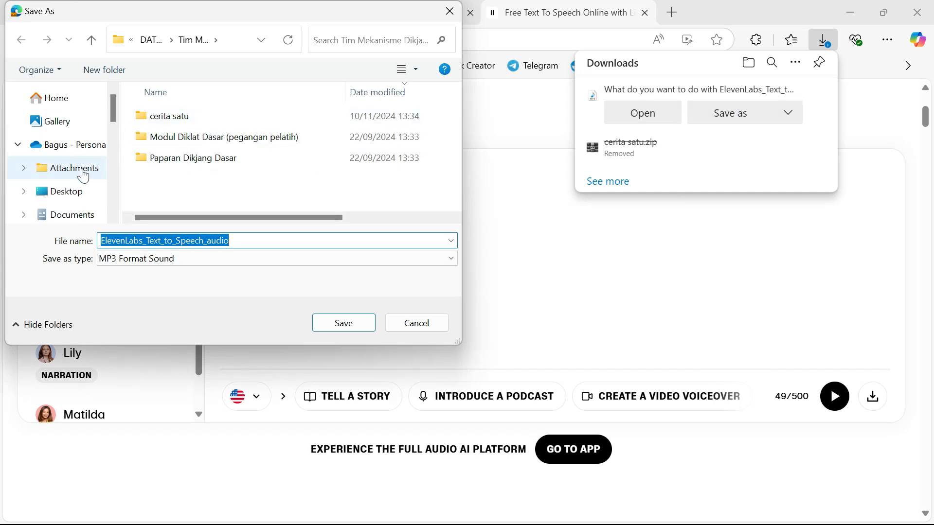
scroll(86, 209, down, 2)
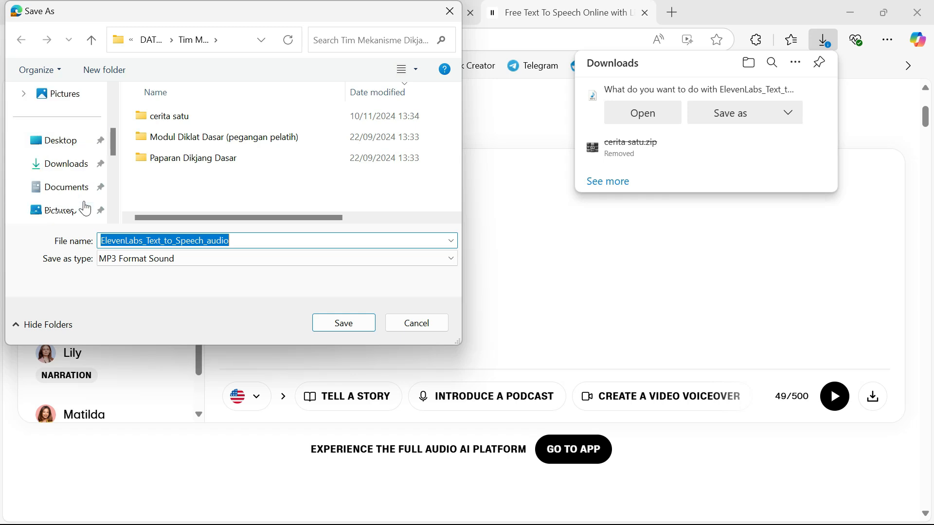
click(70, 164)
double_click(163, 157)
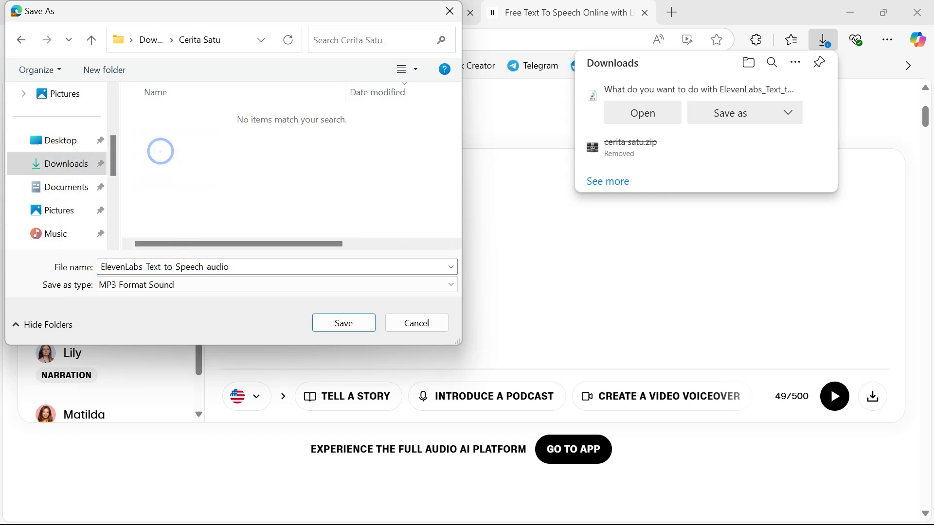
text(Cover)
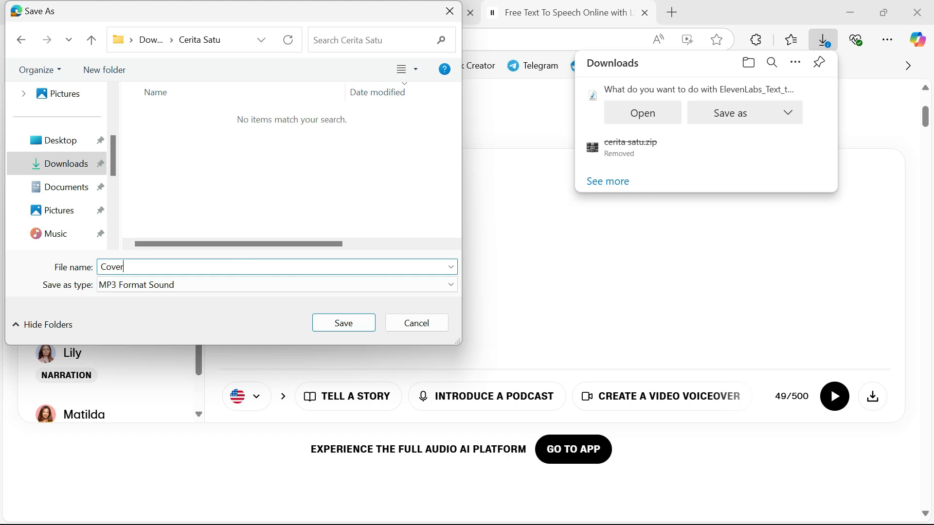
key(Return)
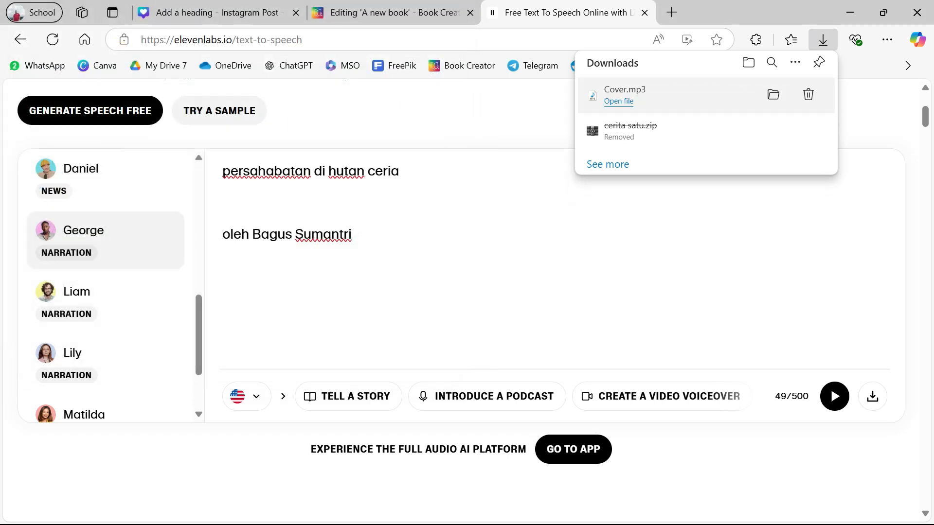
Switch to the Canva design and copy the full story paragraph on page 2, beginning "Di sebuah hutan yang penuh warna".
click(242, 13)
scroll(358, 170, down, 7)
click(387, 236)
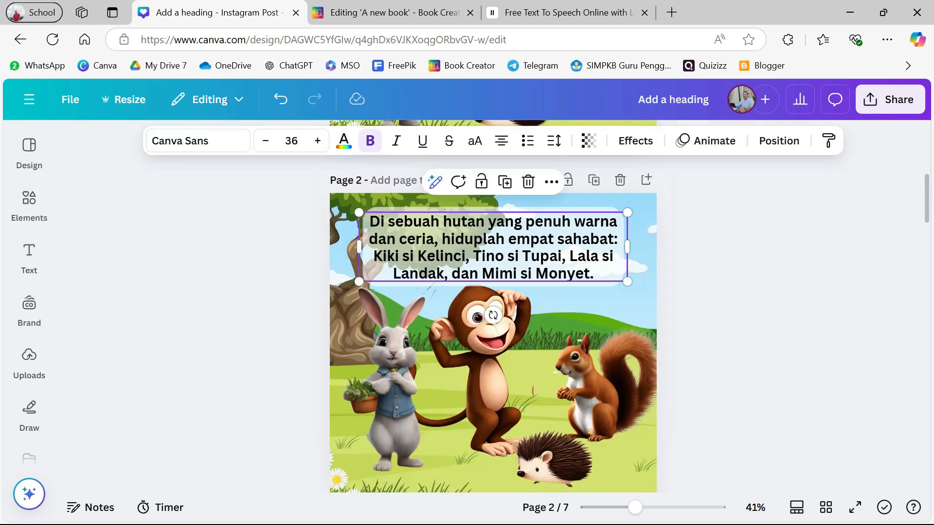
click(371, 222)
drag(371, 222, 604, 290)
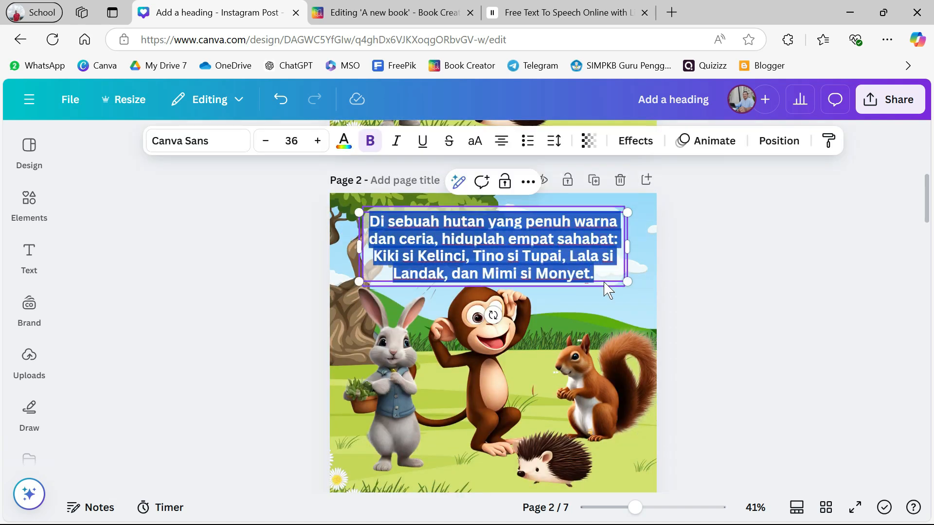
right_click(545, 232)
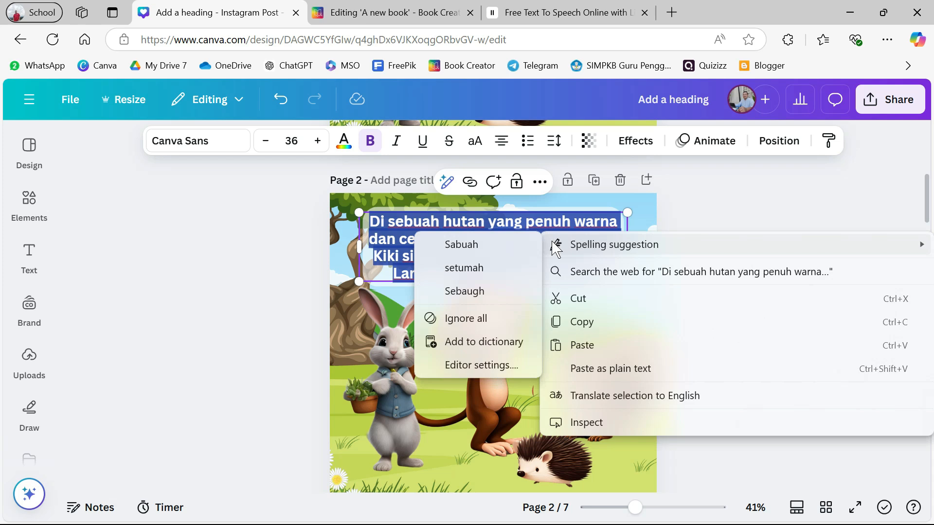
click(592, 323)
Switch to ElevenLabs and replace the title and byline text with the copied page 2 paragraph.
click(560, 13)
drag(408, 231, 220, 170)
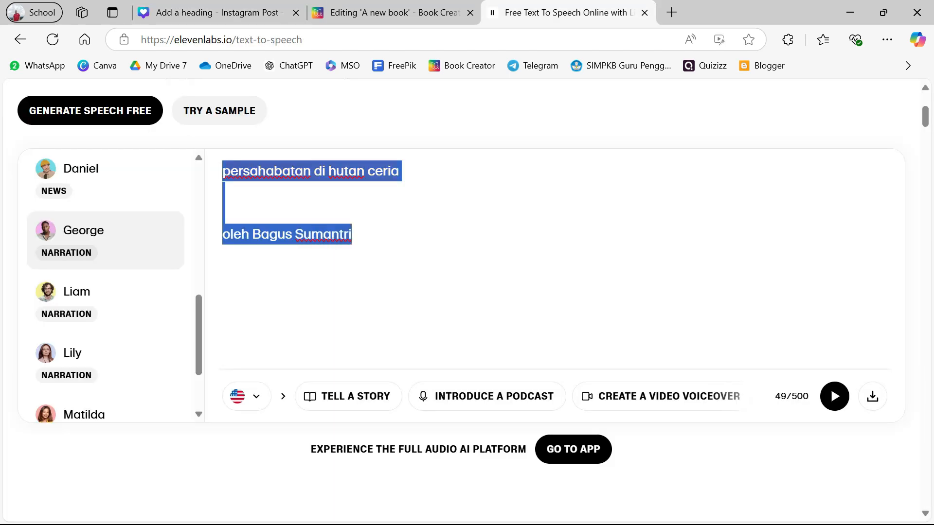
key(ctrl+v)
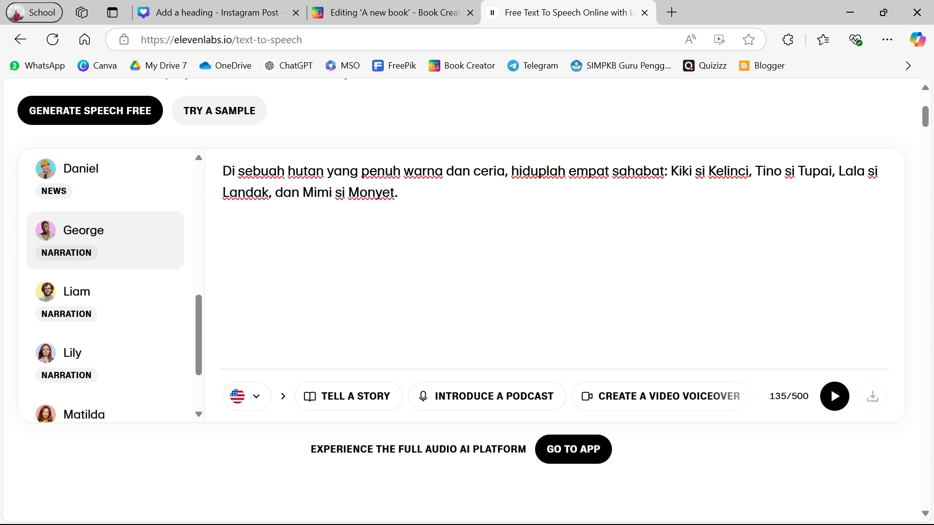
Insert line breaks so that Kiki si Kelinci, Tino si Tupai, Lala si Landak and Mimi si Monyet each start a new line.
key(Return)
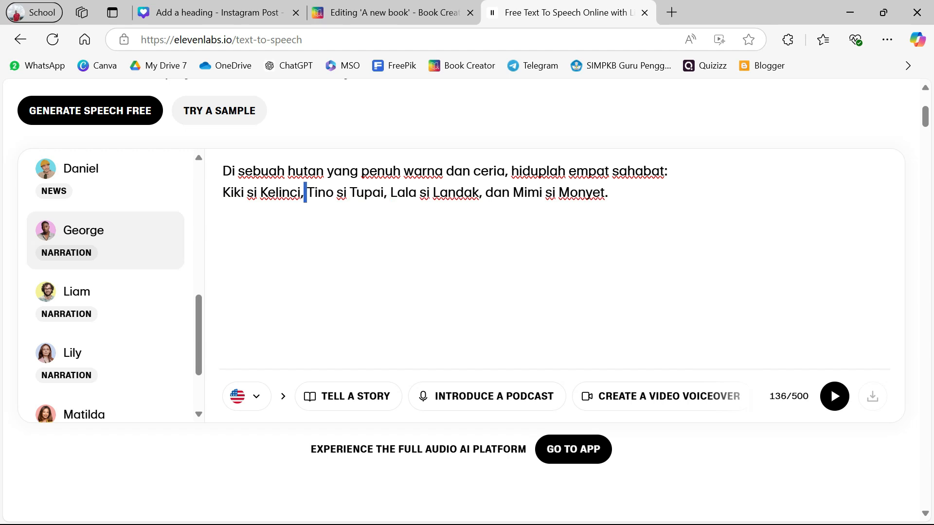
key(Return)
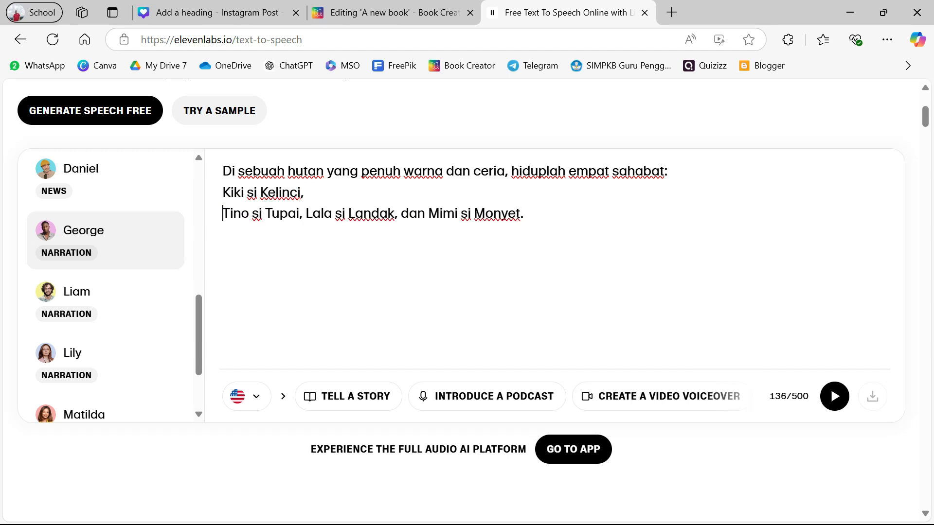
click(305, 213)
key(Return)
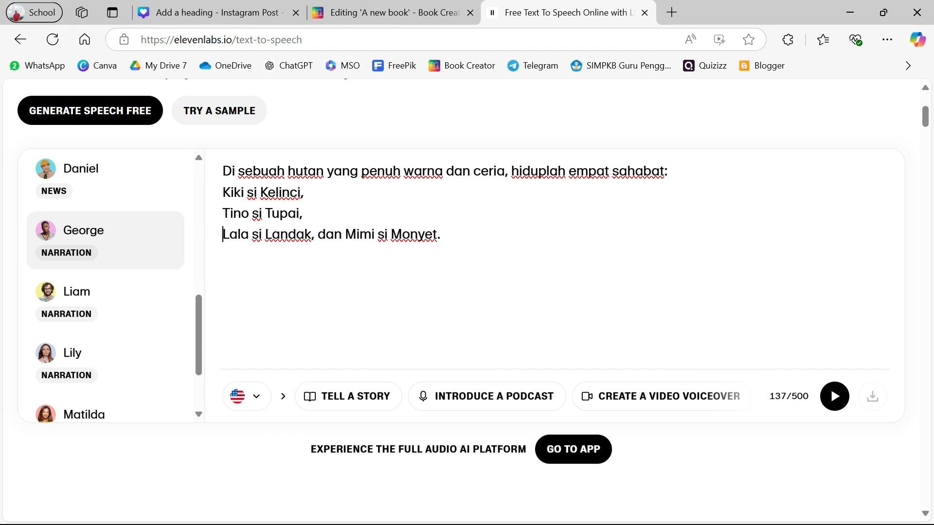
key(Return)
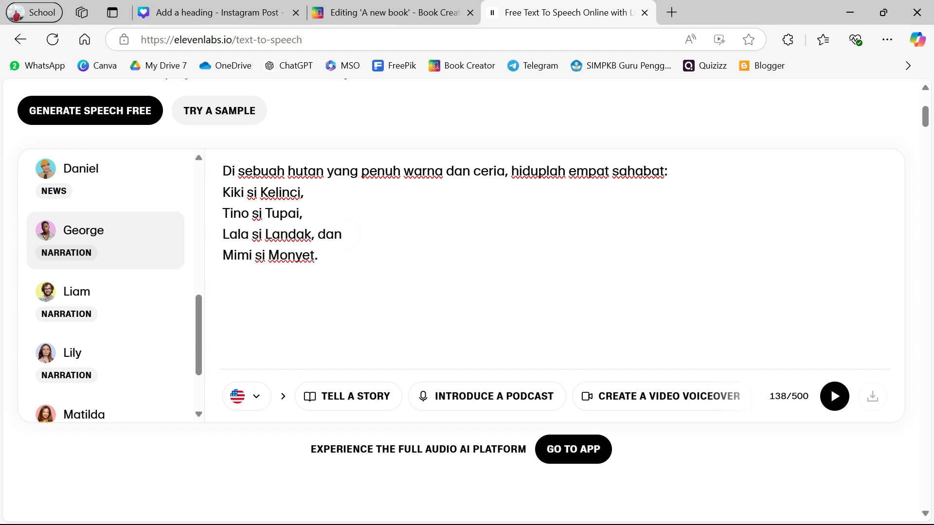
Generate the speech for the page 2 text and save the MP3 as "Hal 1" in the Cerita Satu folder.
click(838, 402)
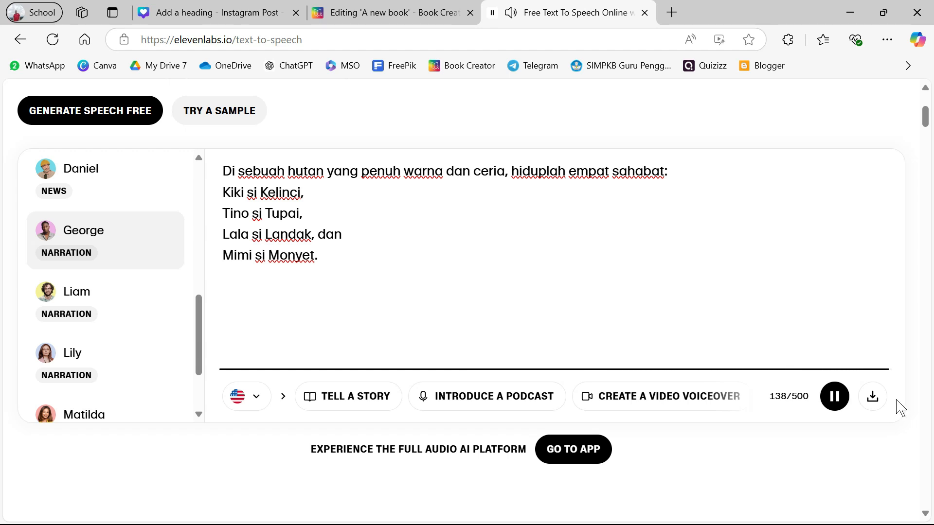
click(875, 400)
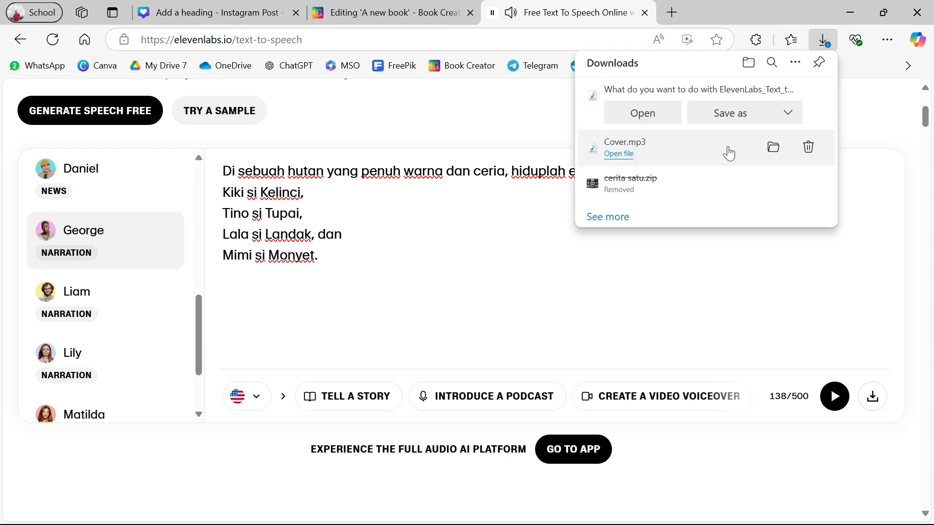
click(733, 117)
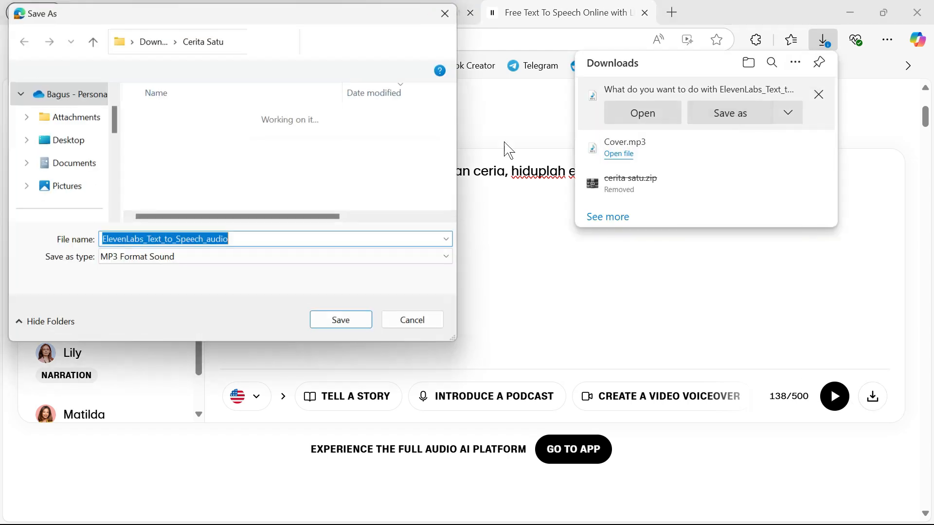
text(Hal)
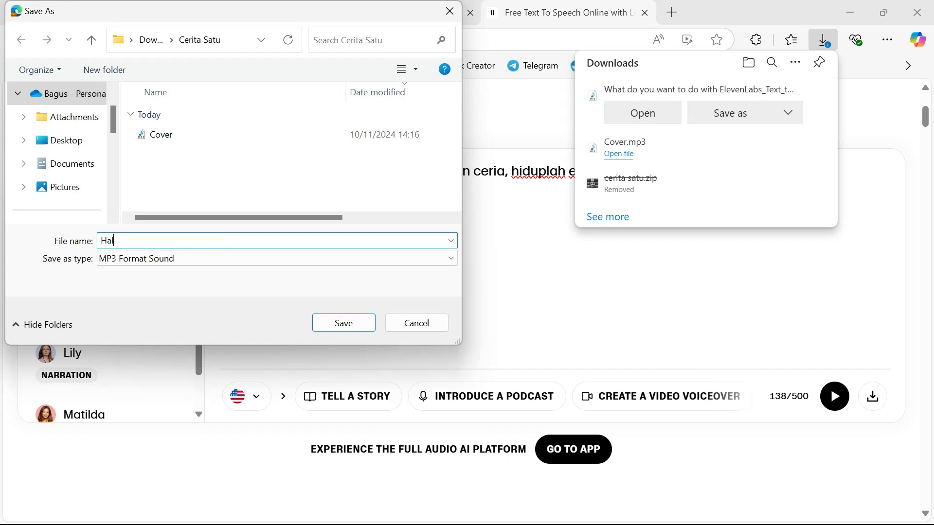
text( 1)
key(Return)
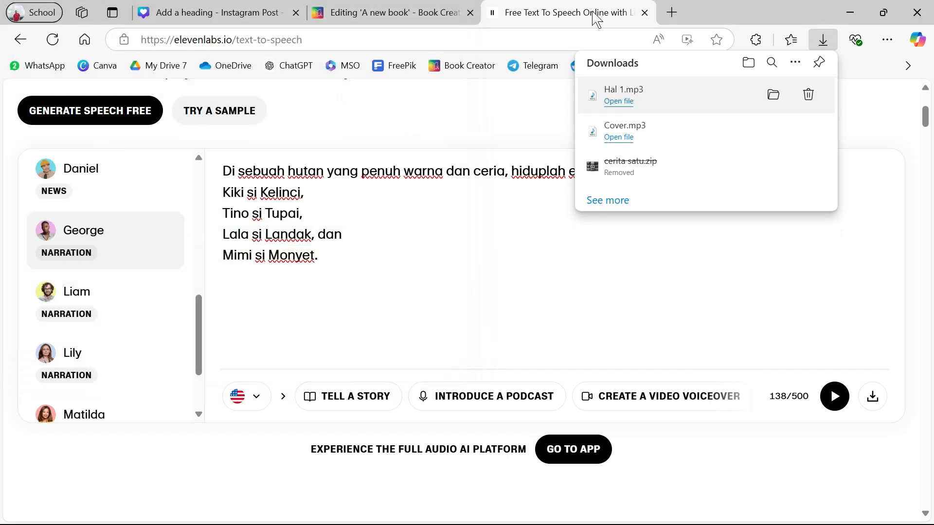
Close ElevenLabs, switch to Book Creator, and upload image 1 from the Cerita Satu folder in Downloads onto the blank cover.
click(645, 13)
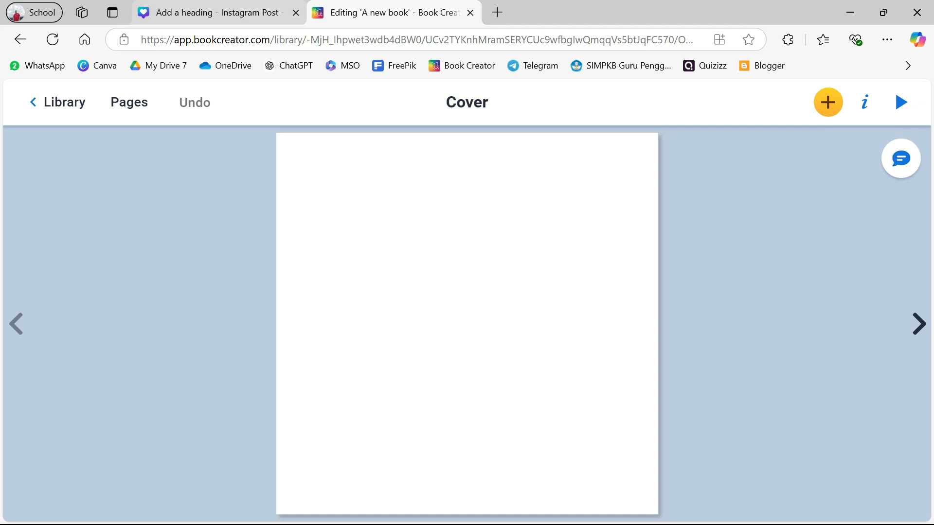
click(246, 17)
click(804, 342)
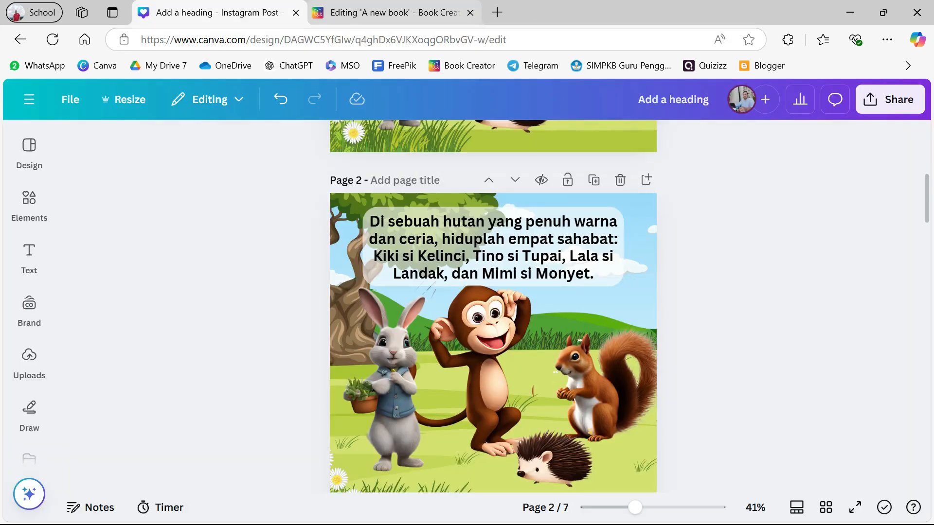
click(477, 19)
click(827, 107)
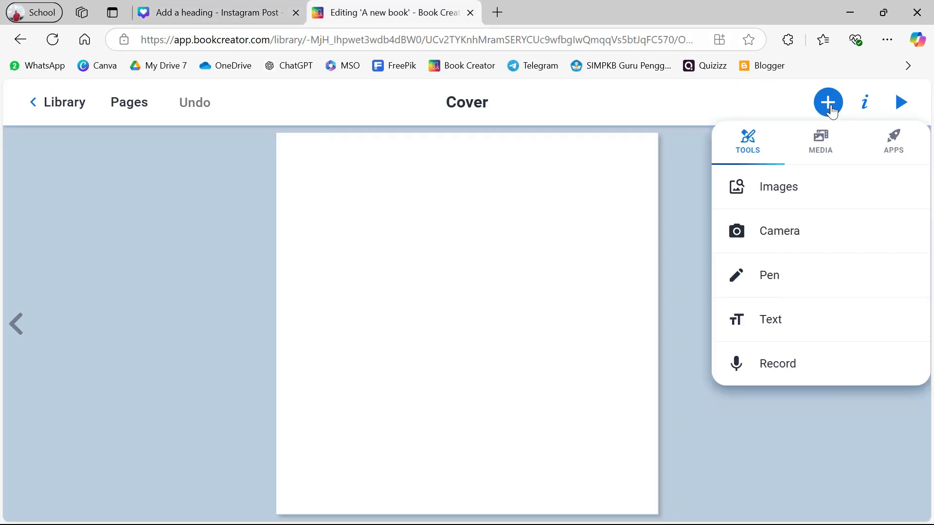
click(802, 192)
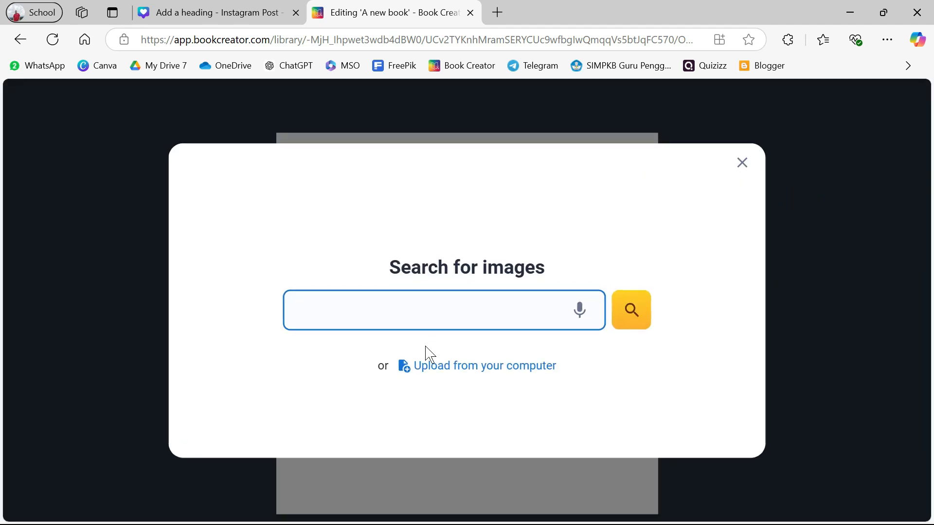
click(509, 369)
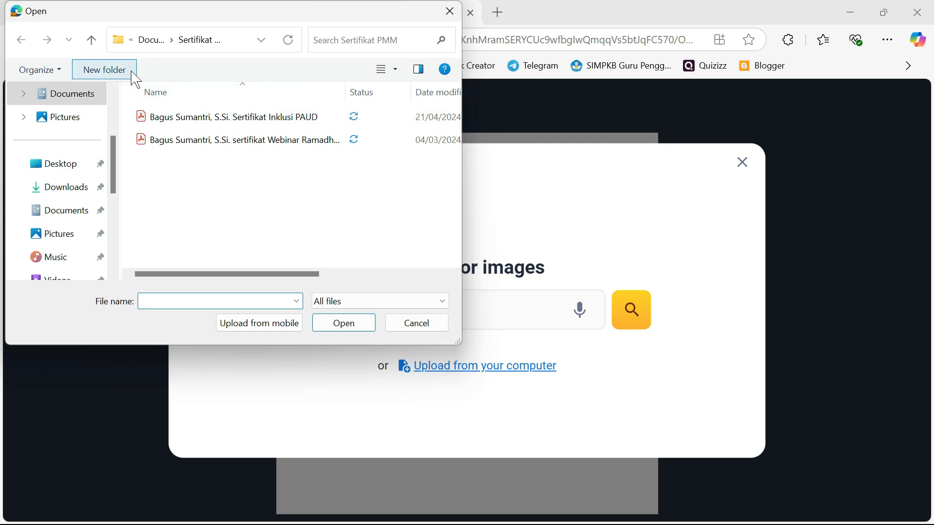
click(72, 187)
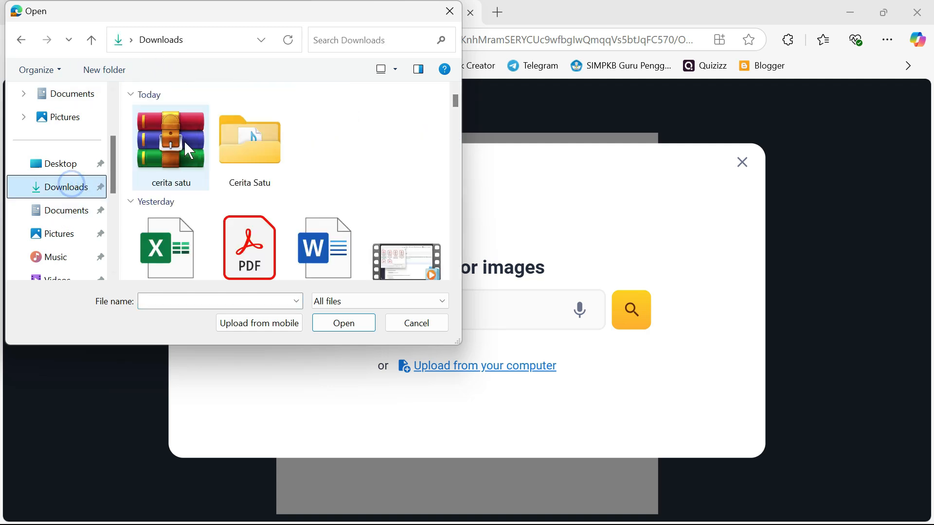
double_click(280, 160)
click(207, 176)
click(348, 324)
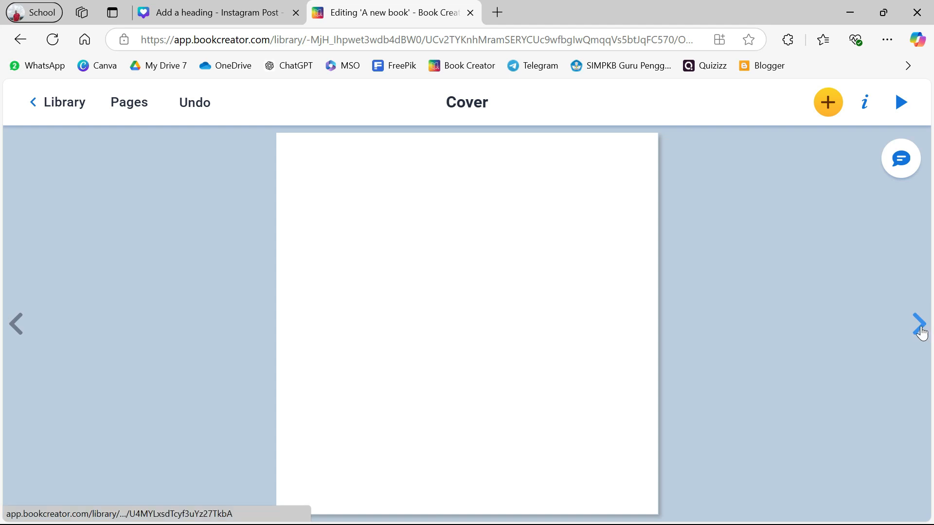
Align the cover image with the page's upper-left corner and enlarge it to 675 by 675 px to fill the cover.
click(501, 297)
drag(500, 296, 491, 287)
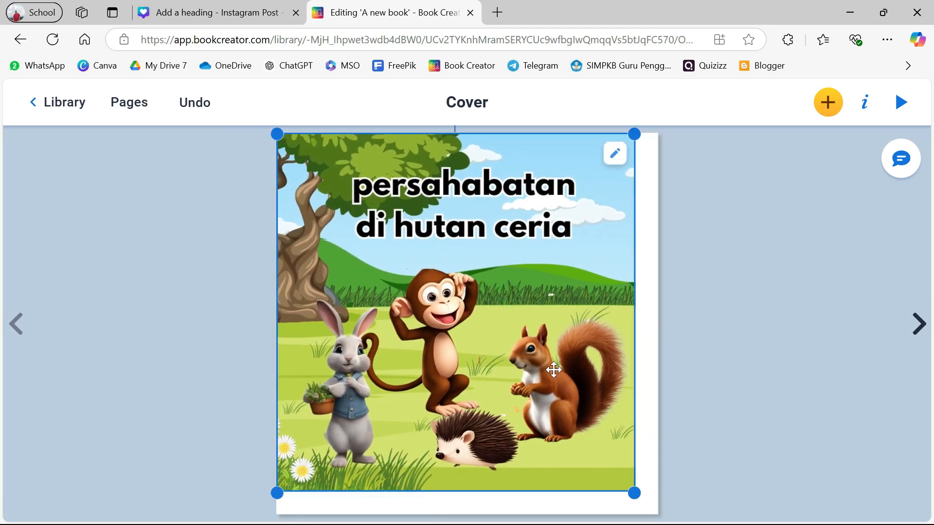
drag(634, 493, 658, 513)
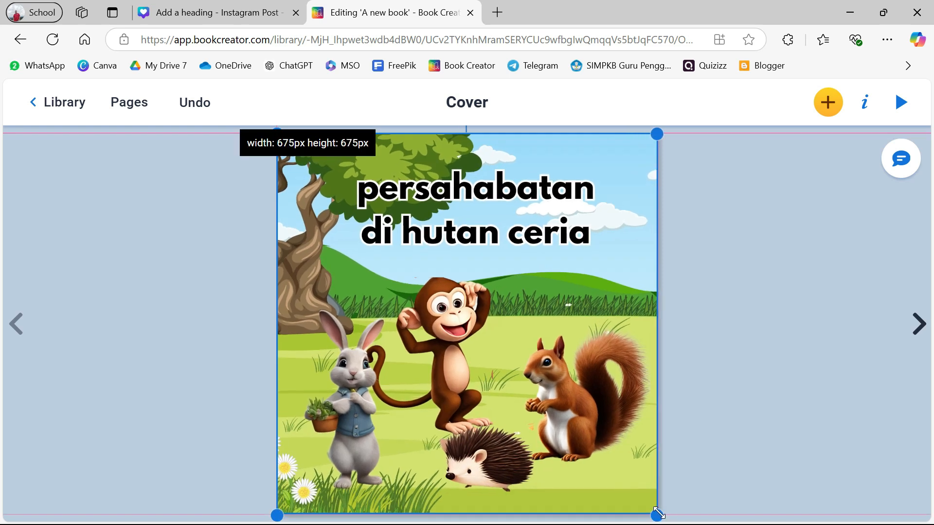
Upload image 2 from the Cerita Satu folder onto page 2 and enlarge it to fill the whole page.
click(919, 323)
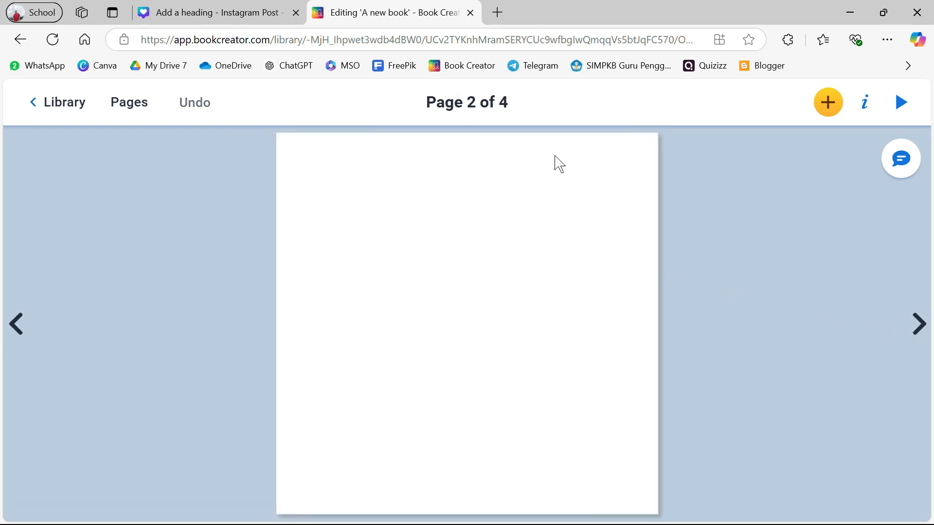
click(828, 103)
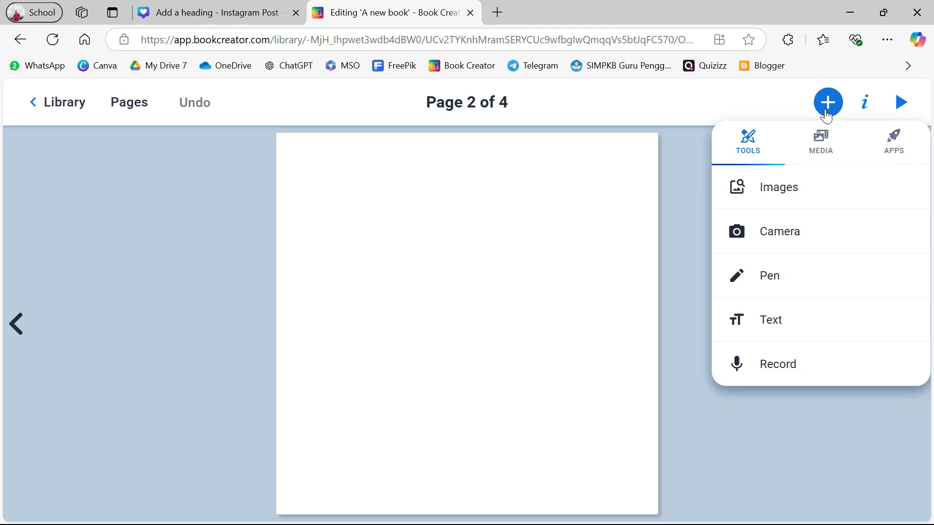
click(777, 187)
click(498, 373)
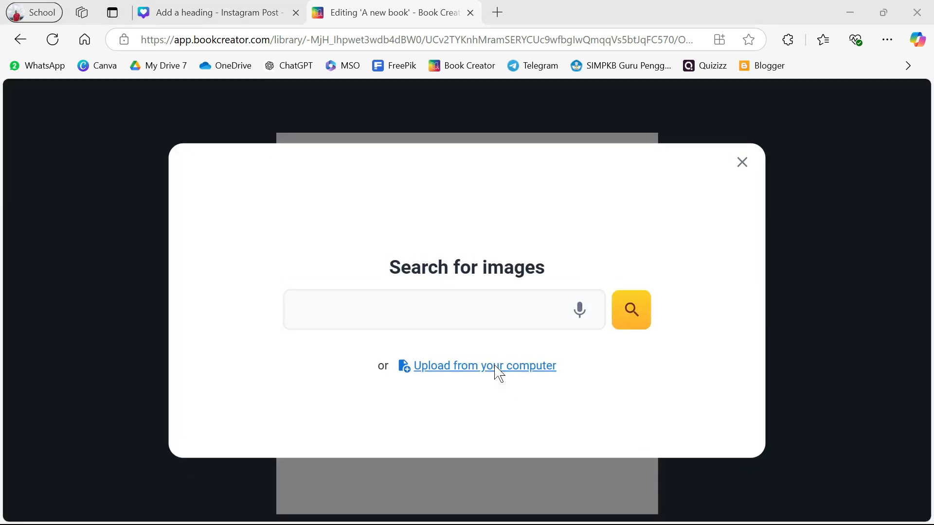
click(181, 206)
click(345, 326)
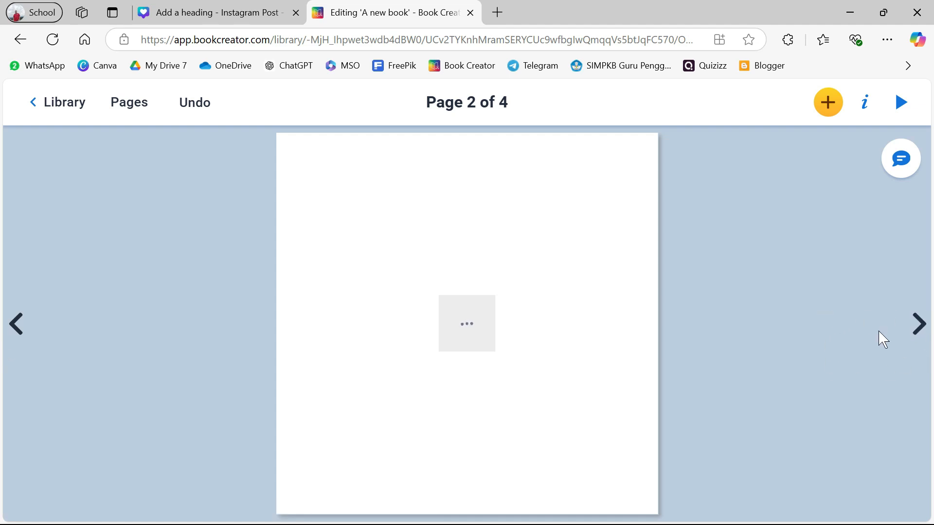
drag(436, 253, 424, 241)
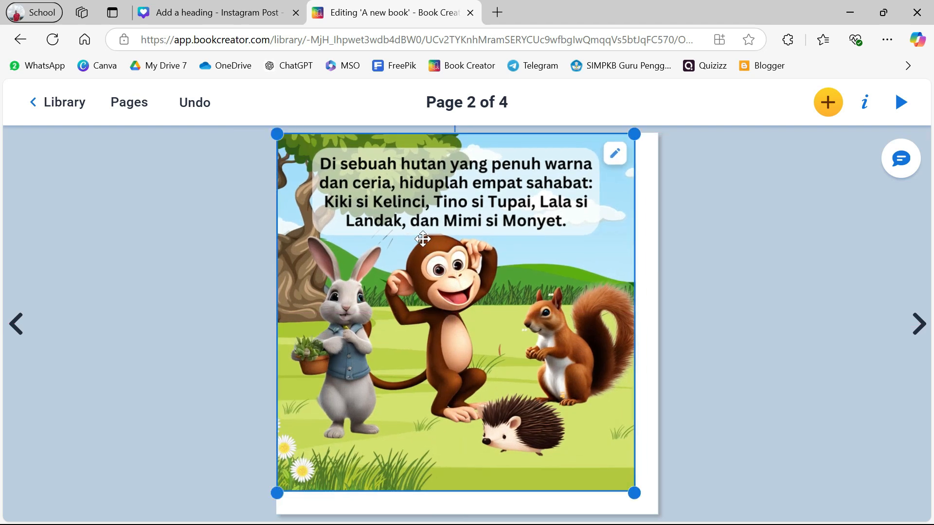
drag(635, 494, 658, 514)
Return to the cover, allow microphone access, and record a voice narration about 4 seconds long.
click(18, 325)
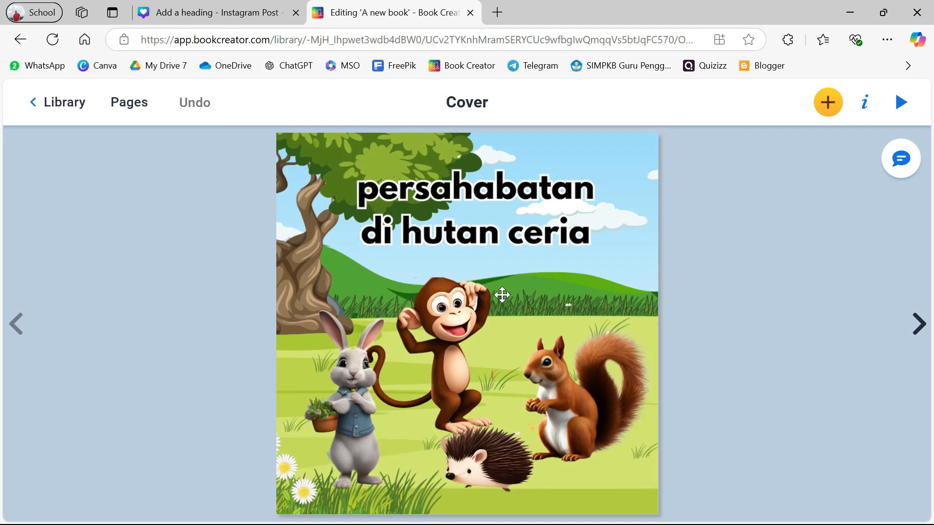
click(575, 315)
click(837, 308)
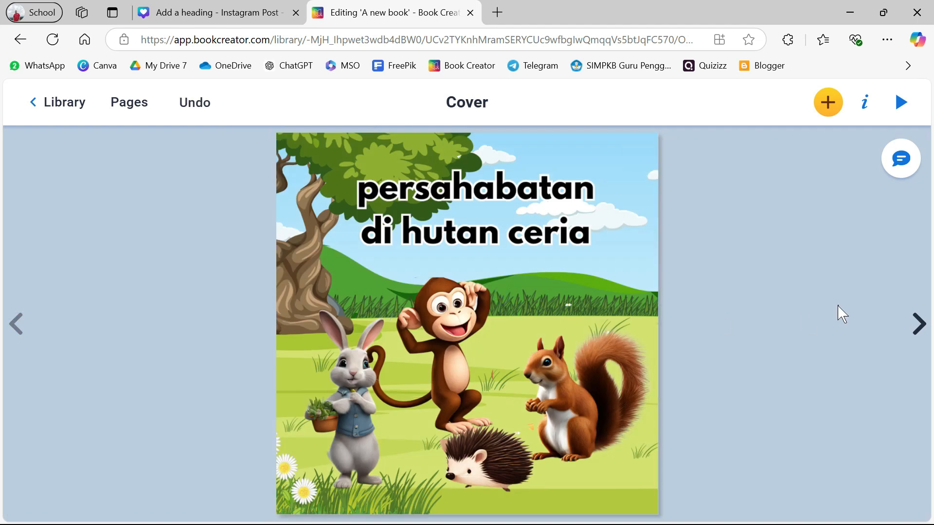
click(534, 242)
click(828, 103)
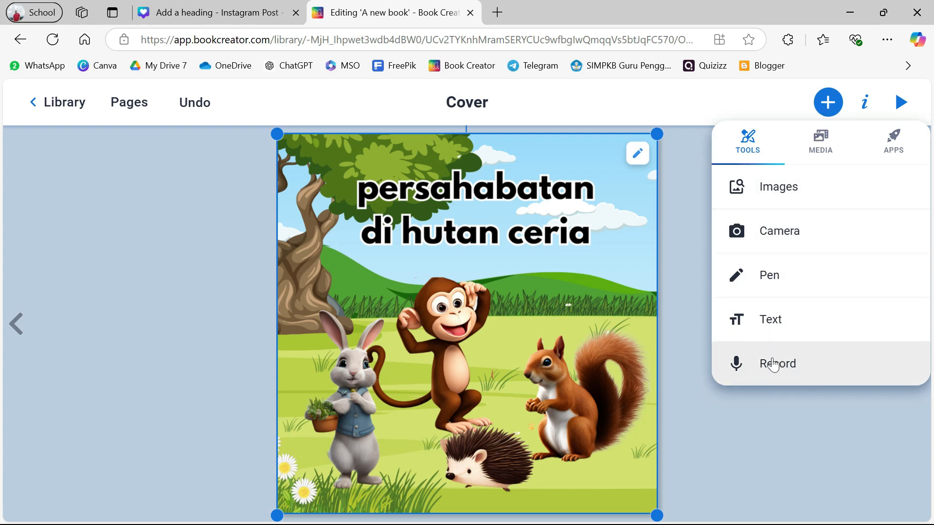
click(790, 374)
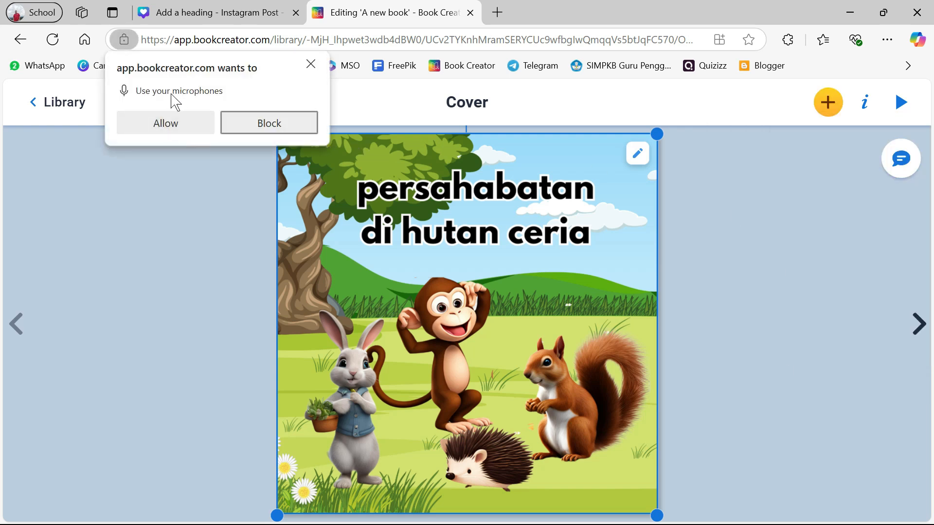
click(174, 128)
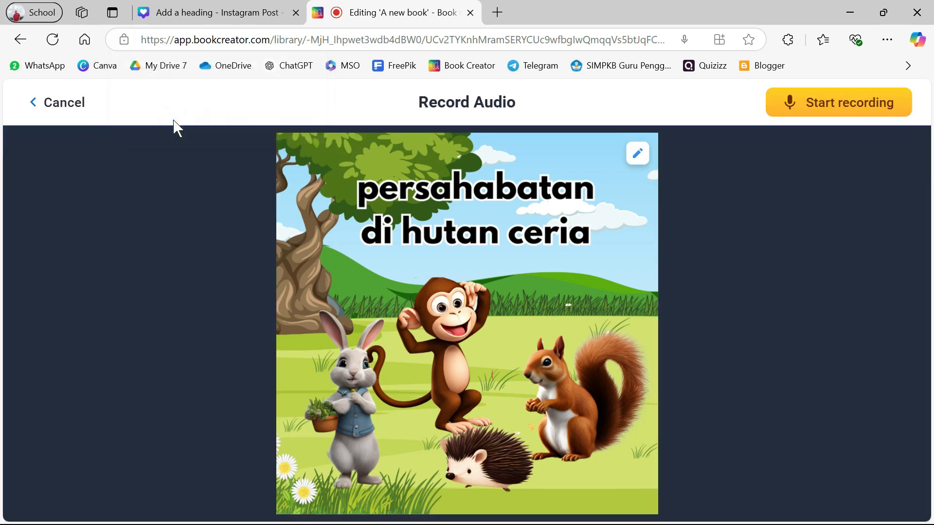
click(884, 112)
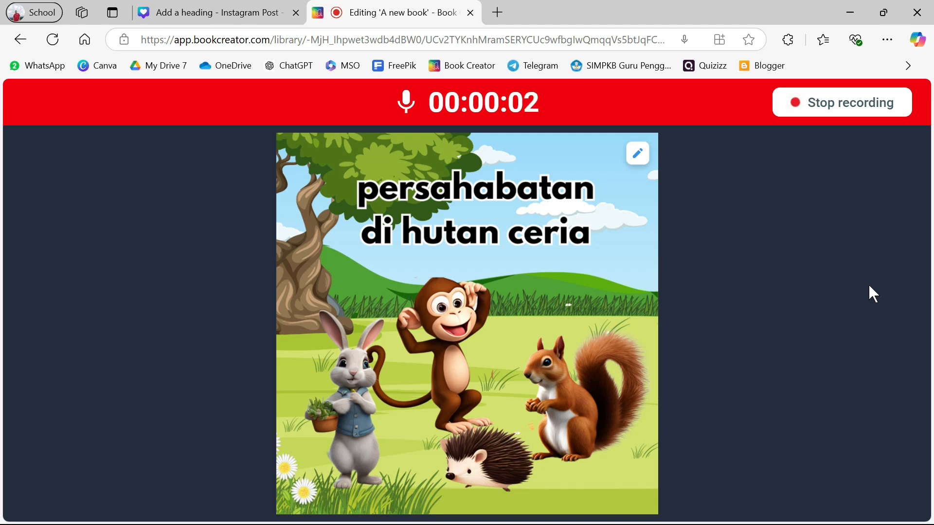
click(844, 104)
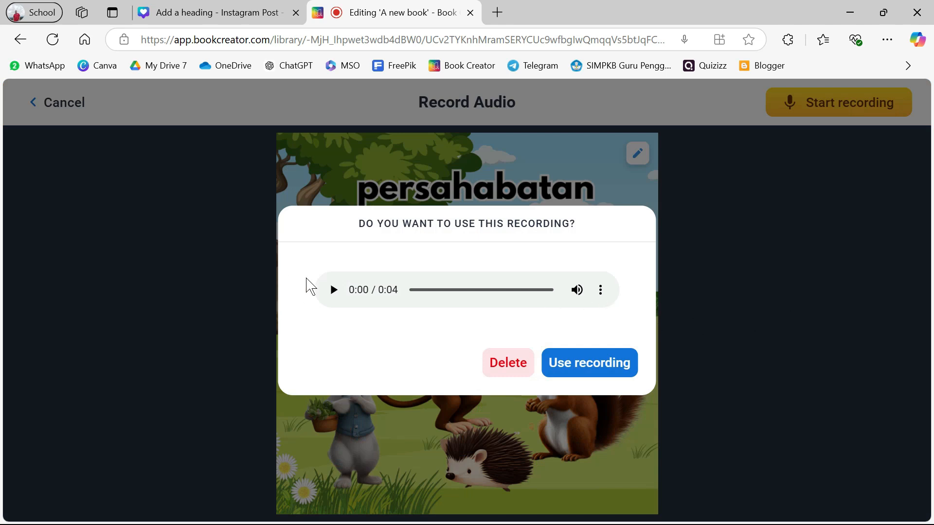
Play back the recording, accept it for the cover, and place its audio icon just right of the story title.
click(334, 291)
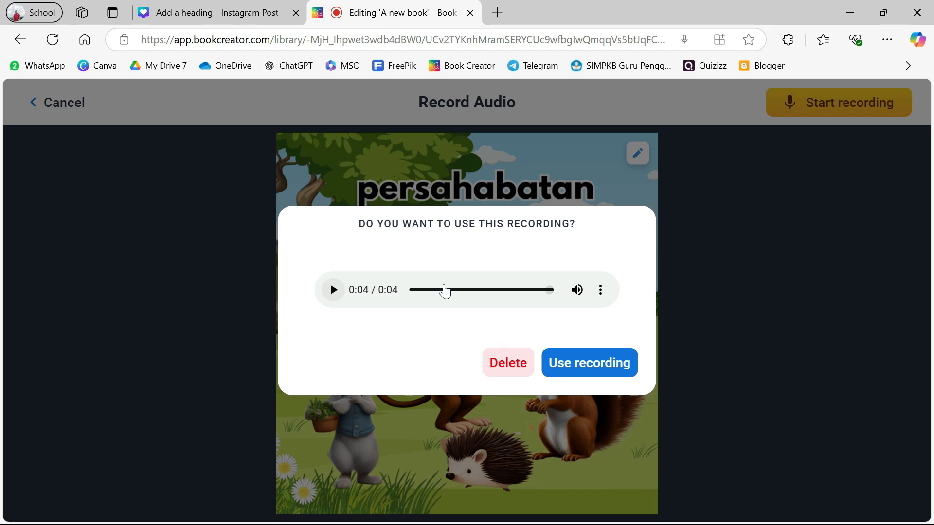
click(609, 370)
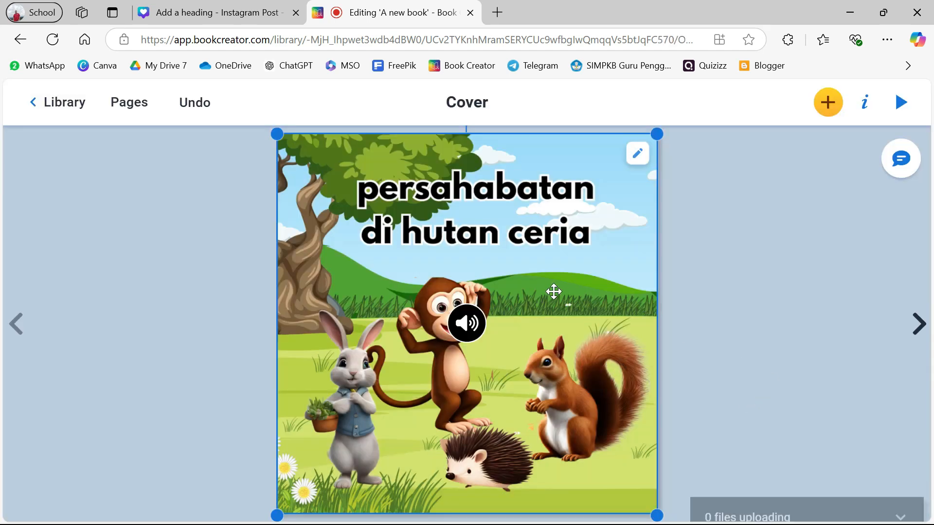
drag(473, 326, 607, 224)
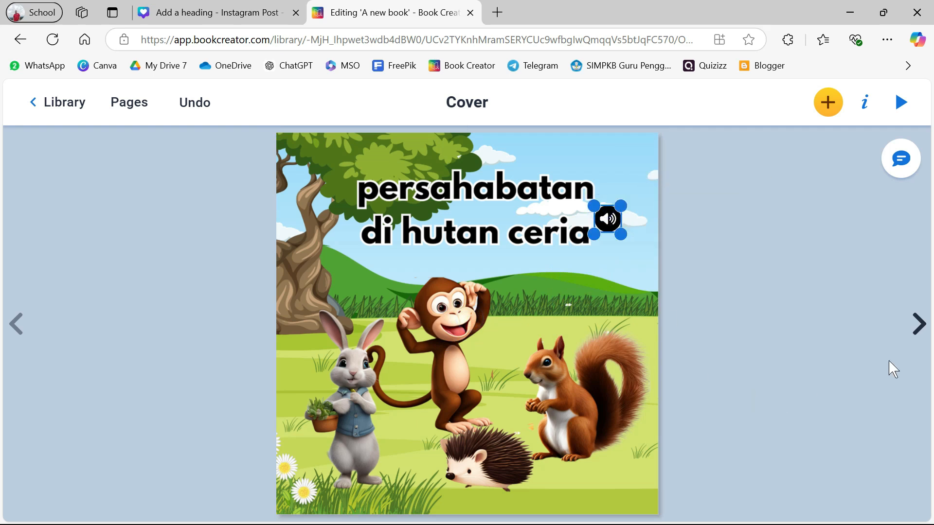
Import the audio file Hal 1 onto page 2 and place its audio icon beside the end of the story paragraph.
click(919, 324)
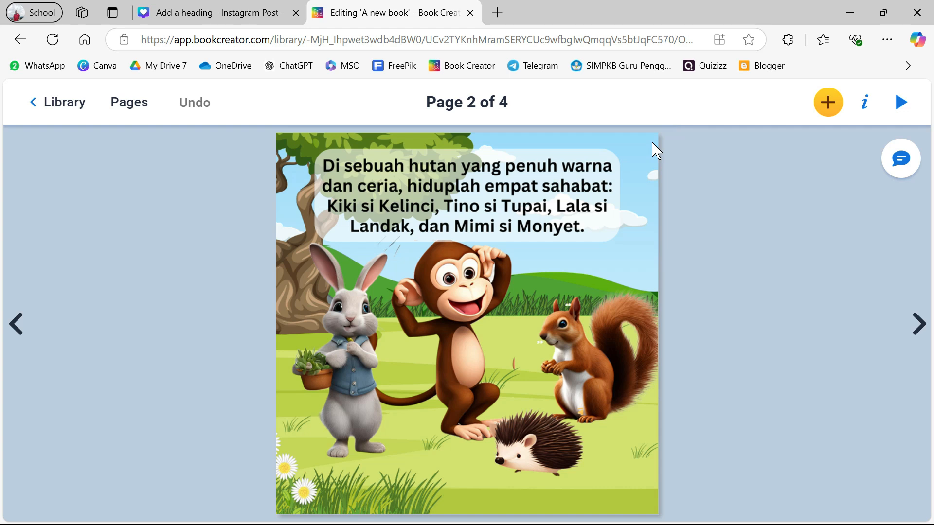
click(831, 104)
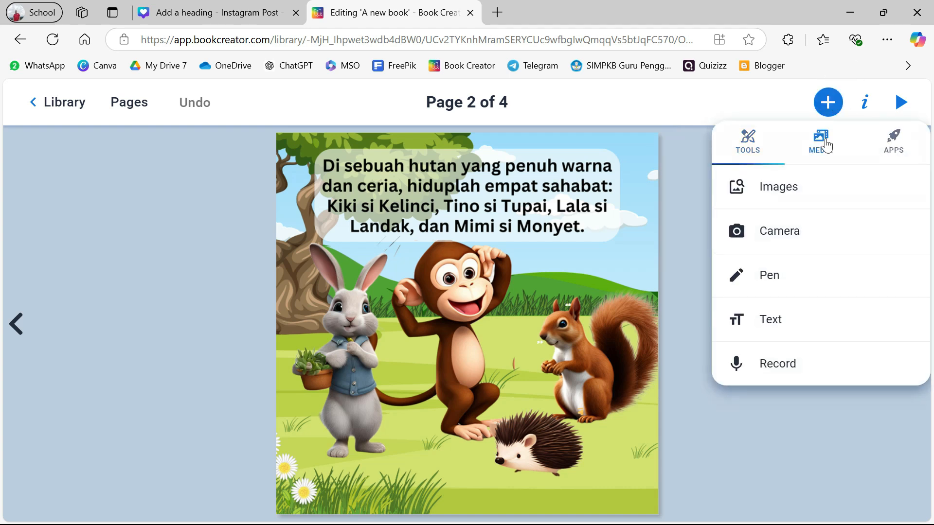
click(827, 144)
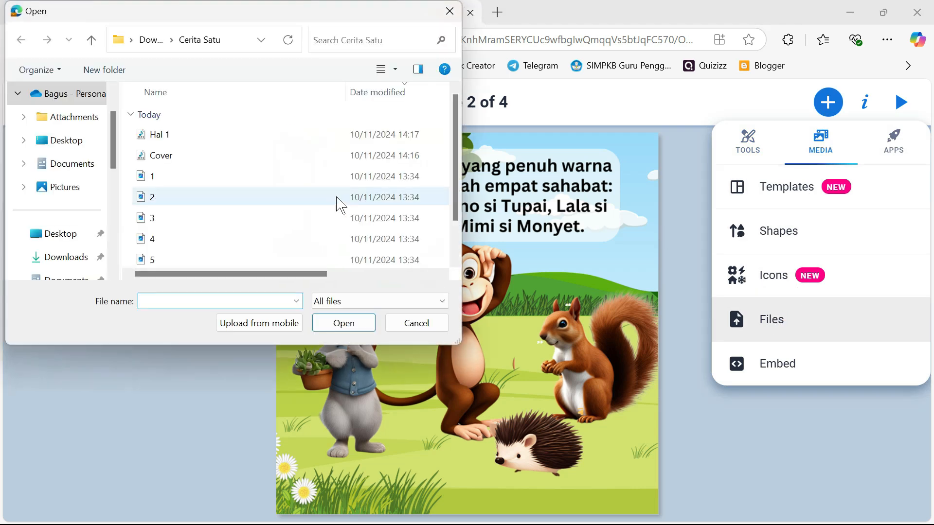
click(183, 138)
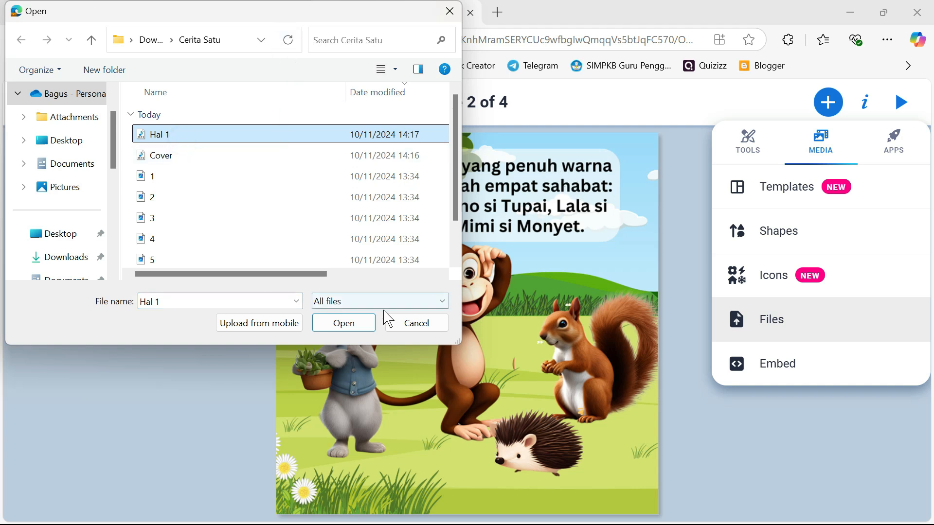
click(360, 326)
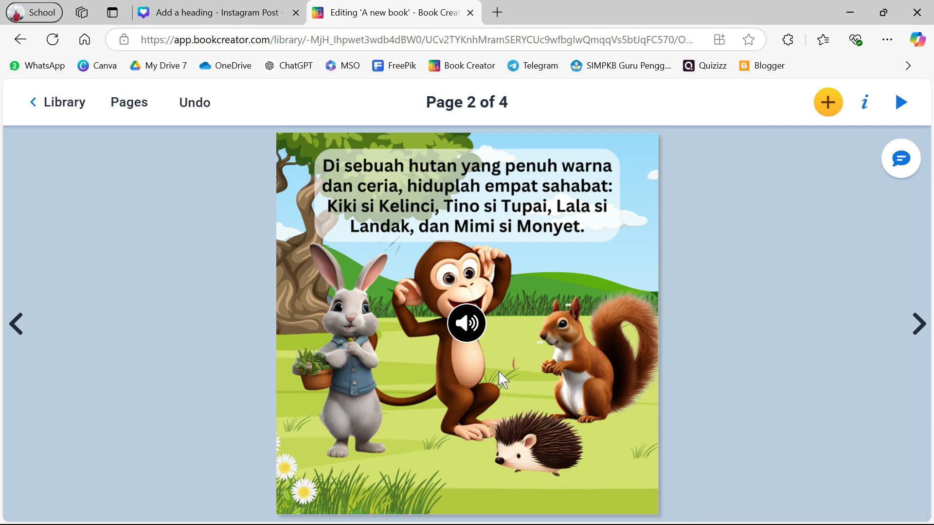
drag(475, 326, 598, 237)
Play the Hal 1 narration on page 2 to check the imported audio.
click(598, 237)
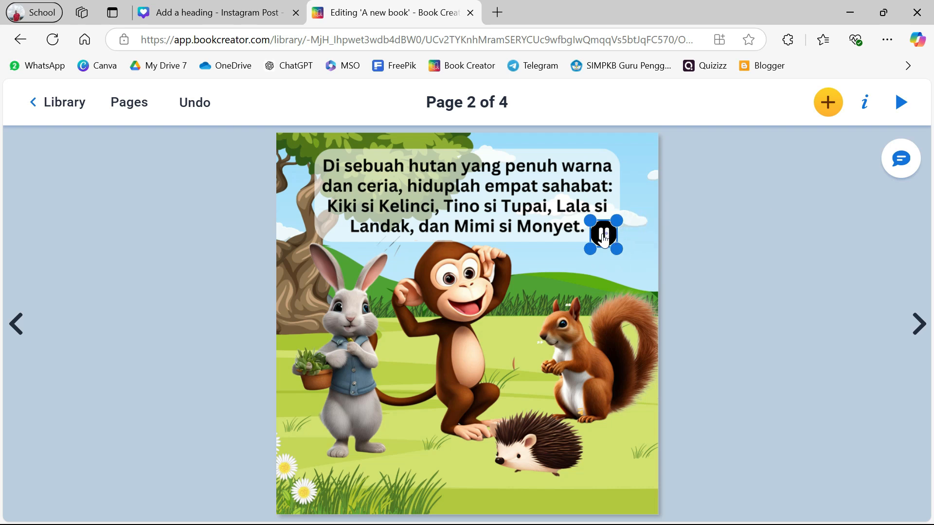
click(557, 249)
click(605, 242)
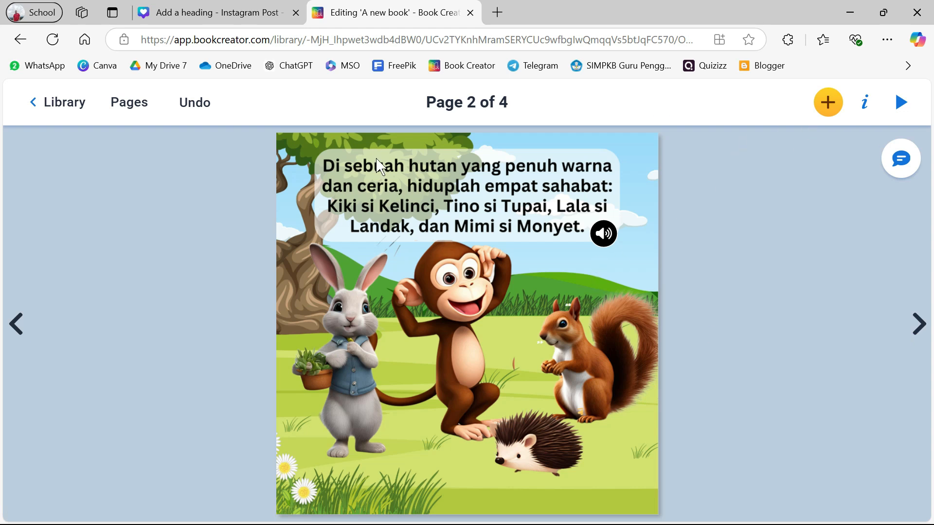
Preview the book in reading mode from the cover, play the cover's recording, and turn to page 2.
click(19, 323)
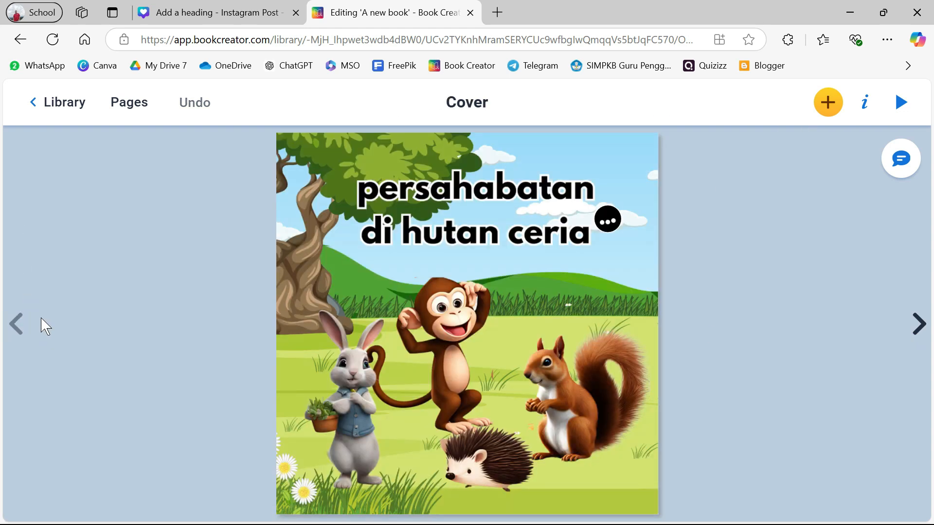
click(902, 103)
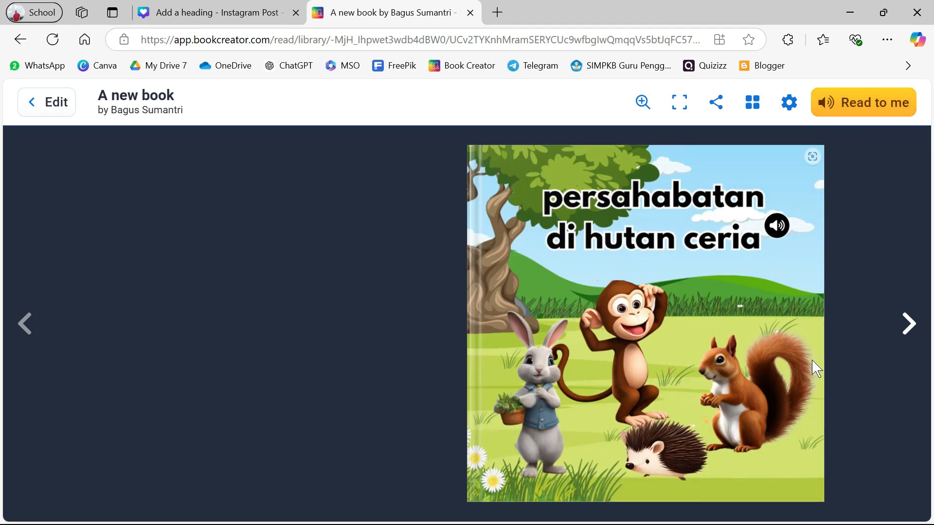
click(776, 226)
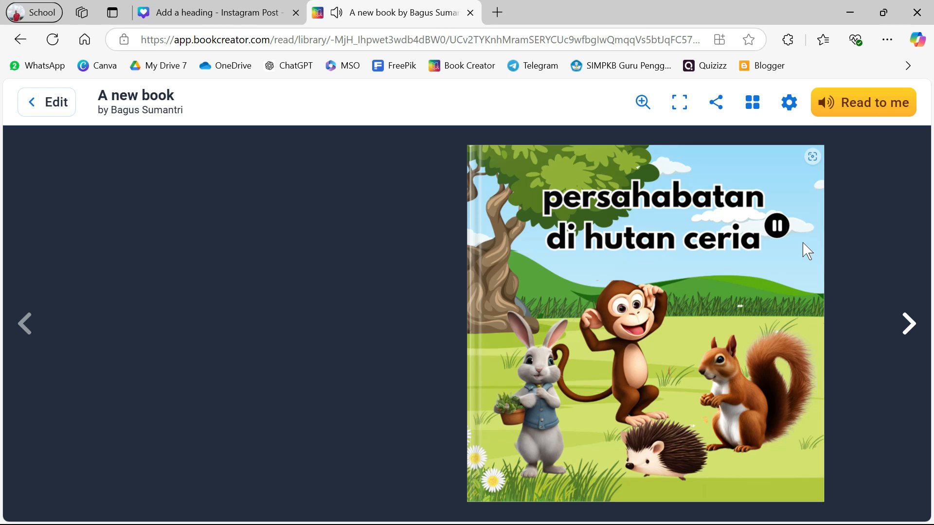
click(910, 330)
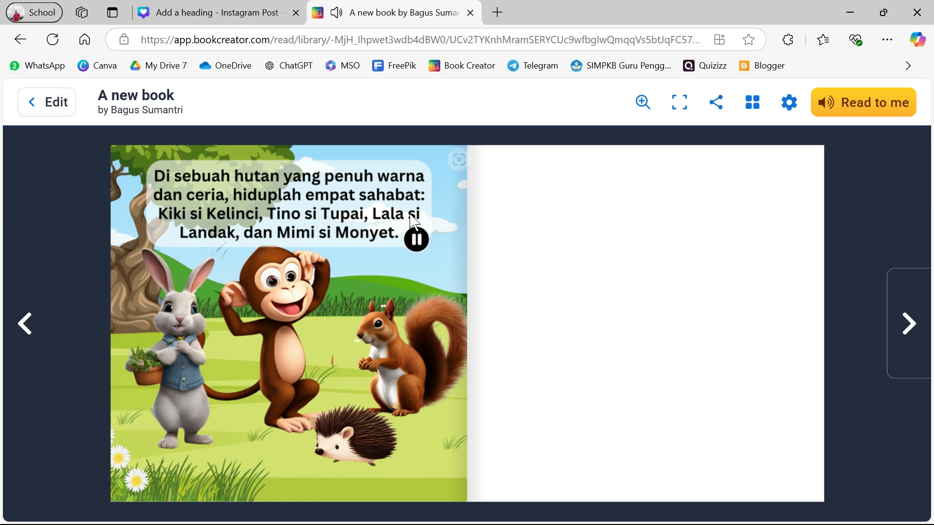
Stop the page 2 narration, listen to the whole book from the cover with Read to me, and return to the cover.
click(416, 239)
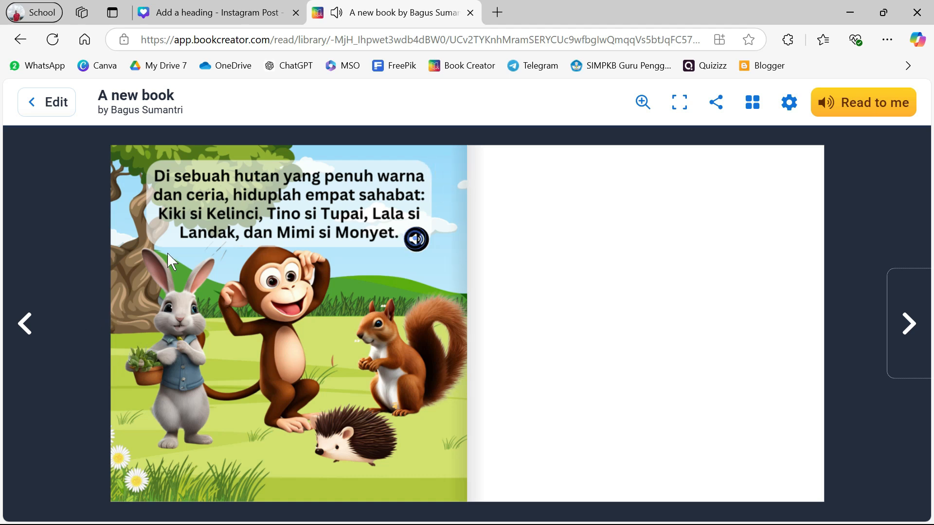
click(26, 324)
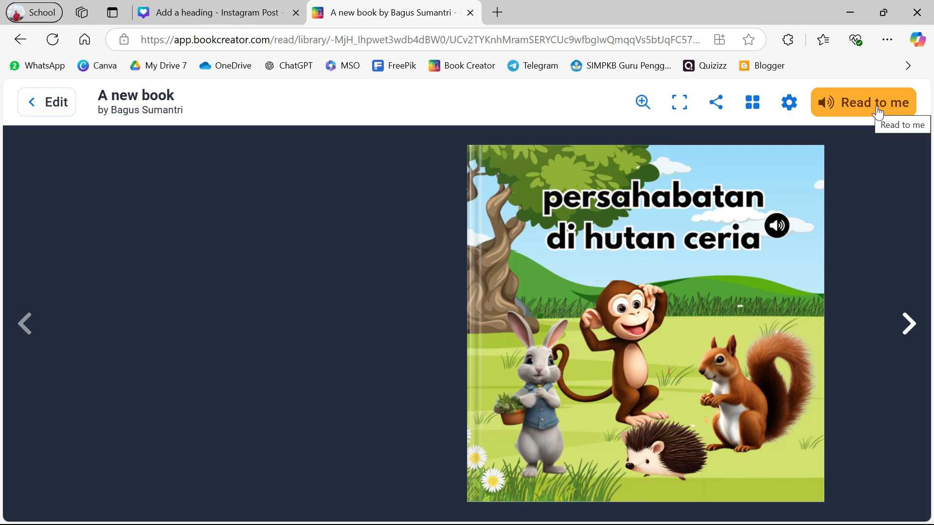
click(879, 113)
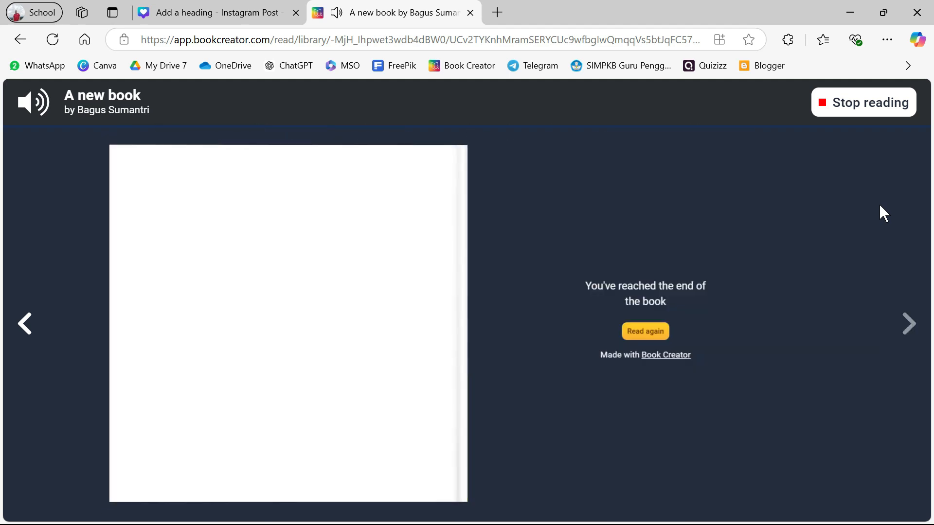
click(864, 105)
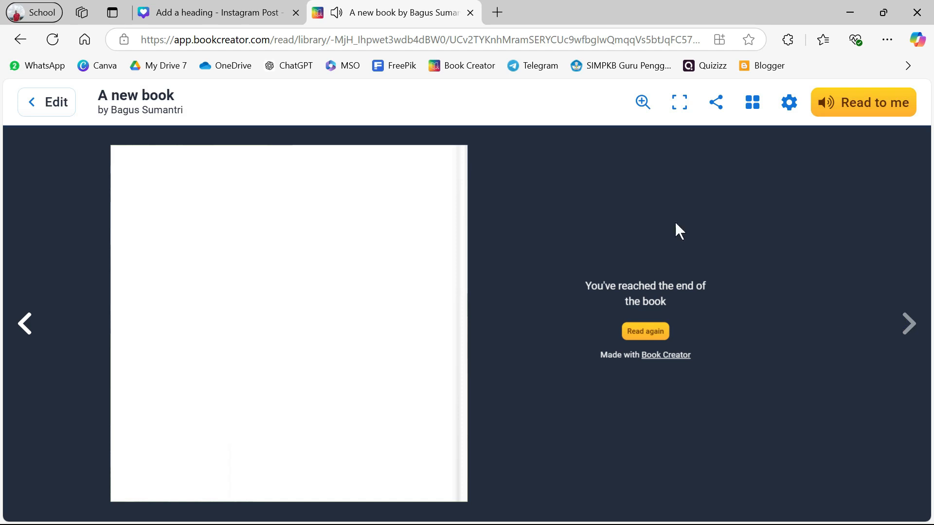
click(24, 323)
click(25, 321)
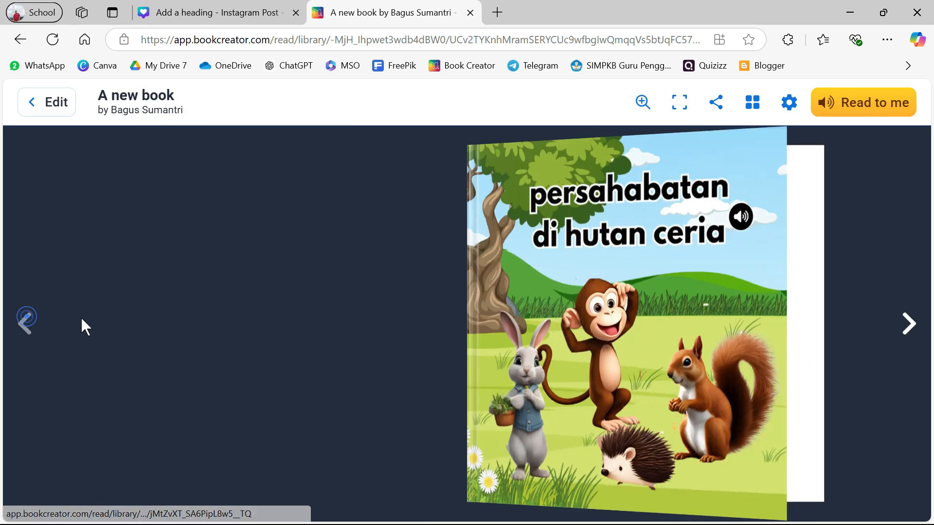
Leave the preview, return to the library, and rename the book as Hutan Ceria.
click(51, 103)
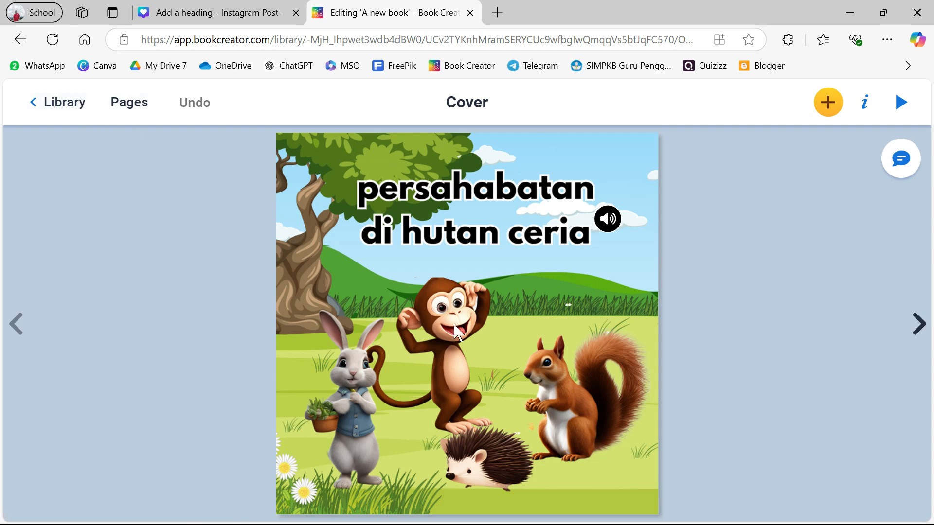
click(59, 102)
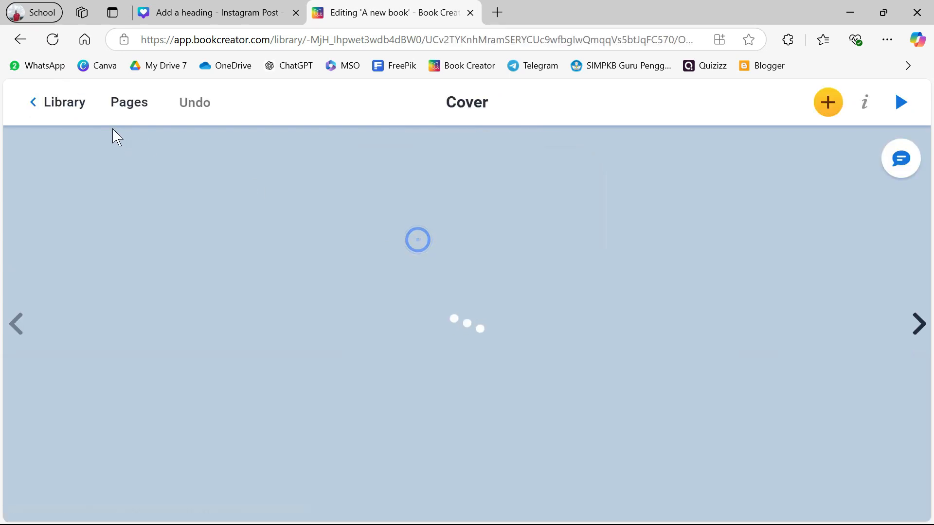
click(72, 102)
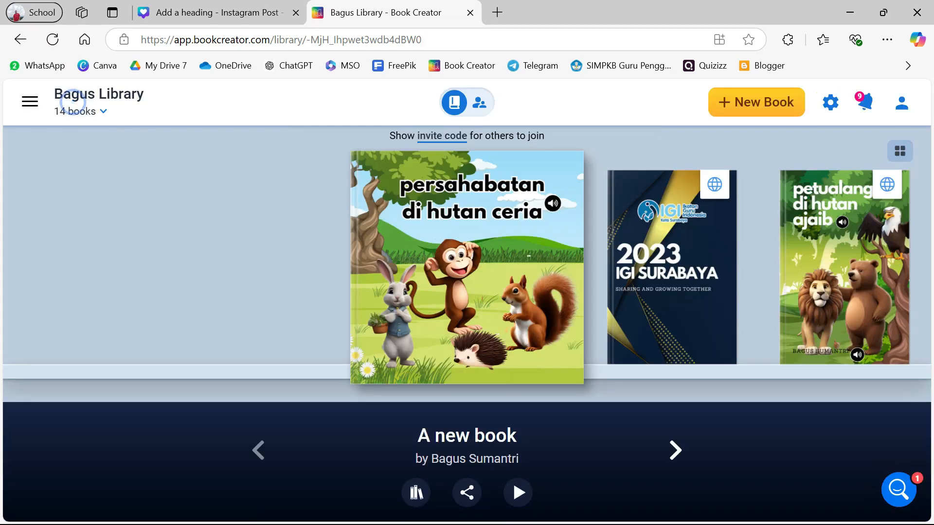
click(475, 452)
key(Home)
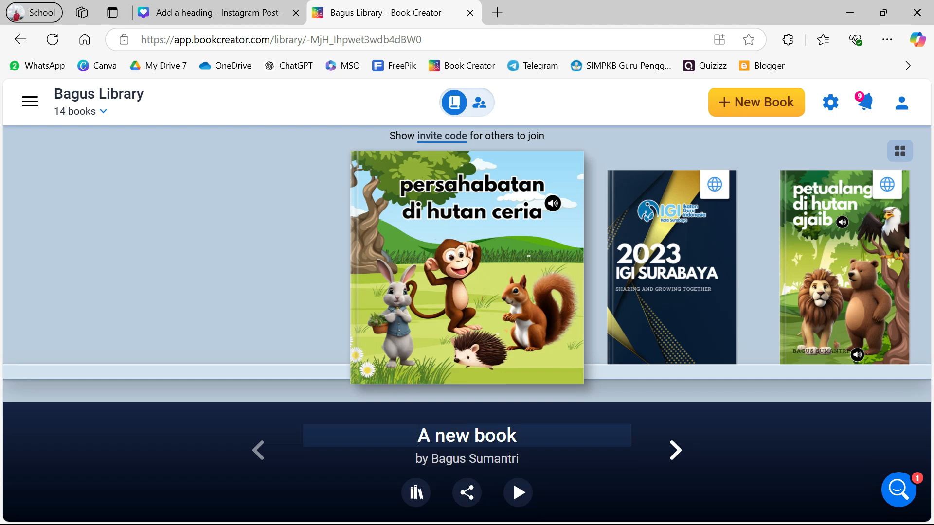
key(ctrl+a)
text(Hut)
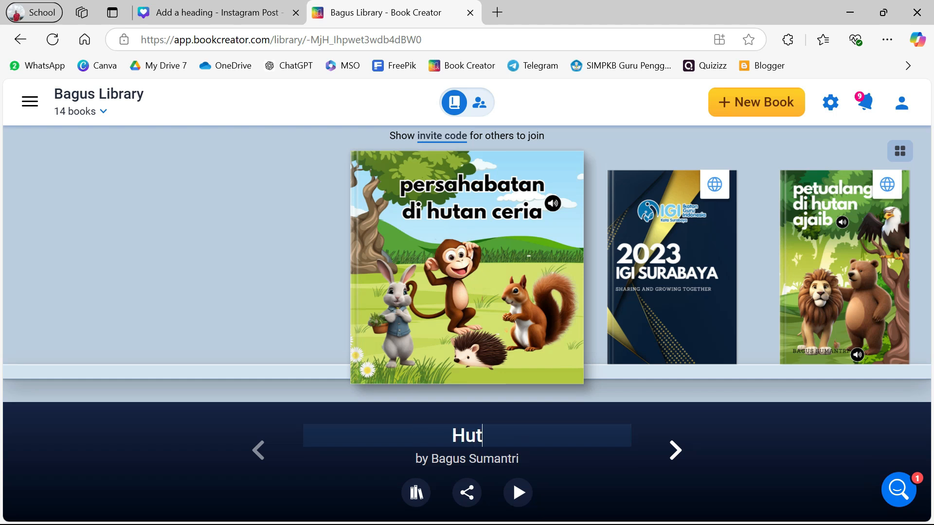
text(an Cer)
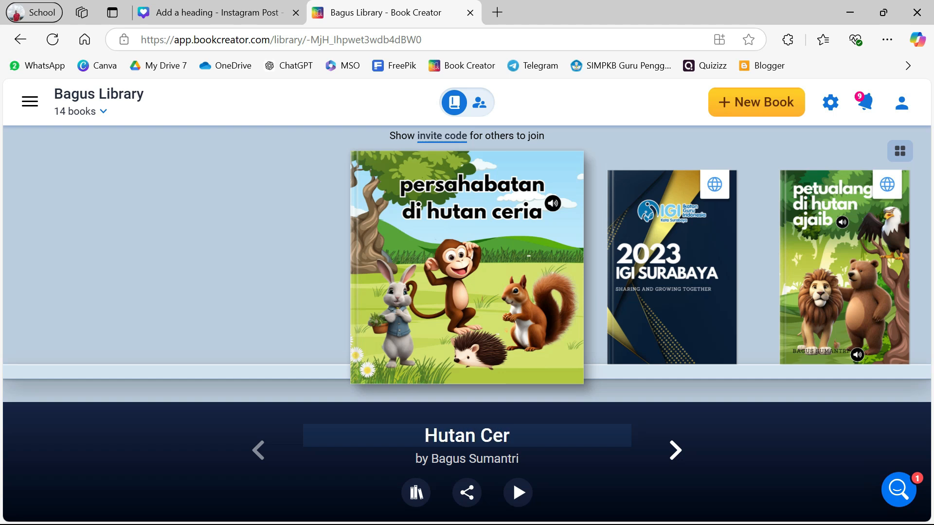
text(ia)
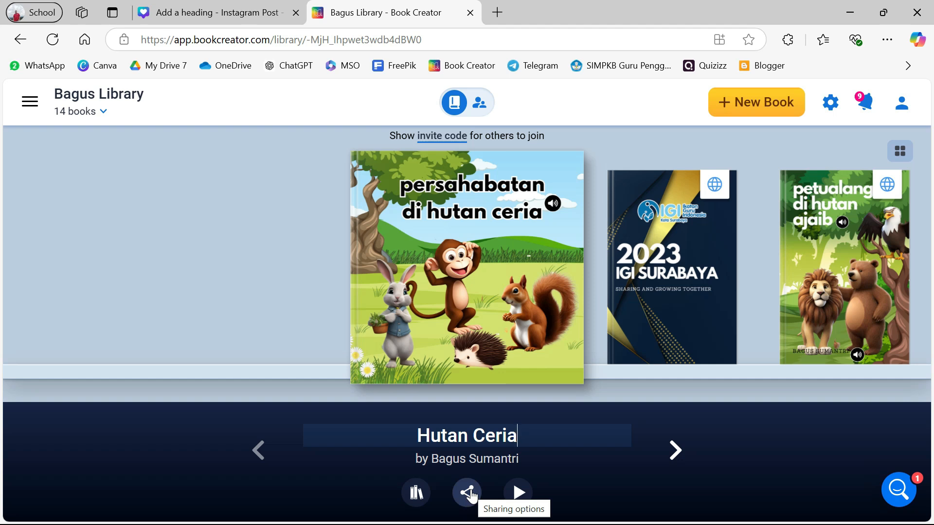
Start publishing the book online and enter the description "Menceritakan tentang persahabatan di Hutan Ceria".
click(469, 494)
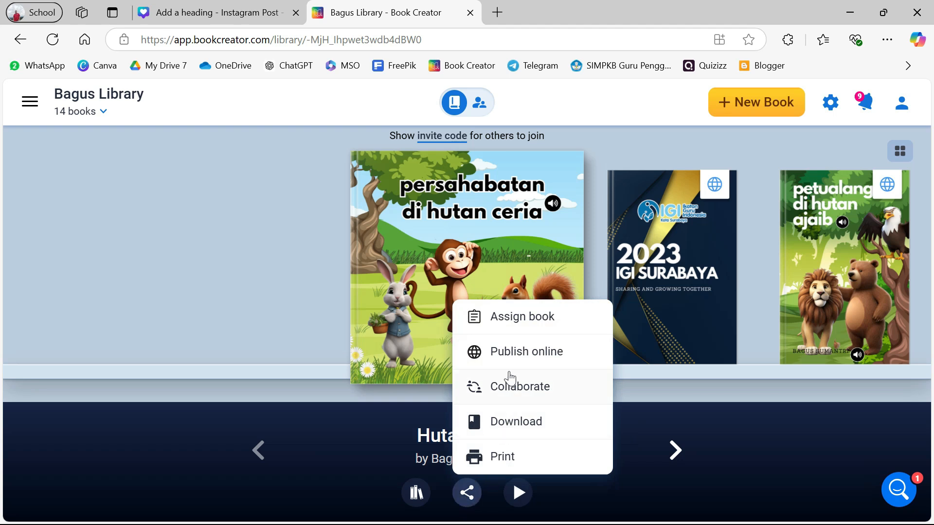
click(518, 361)
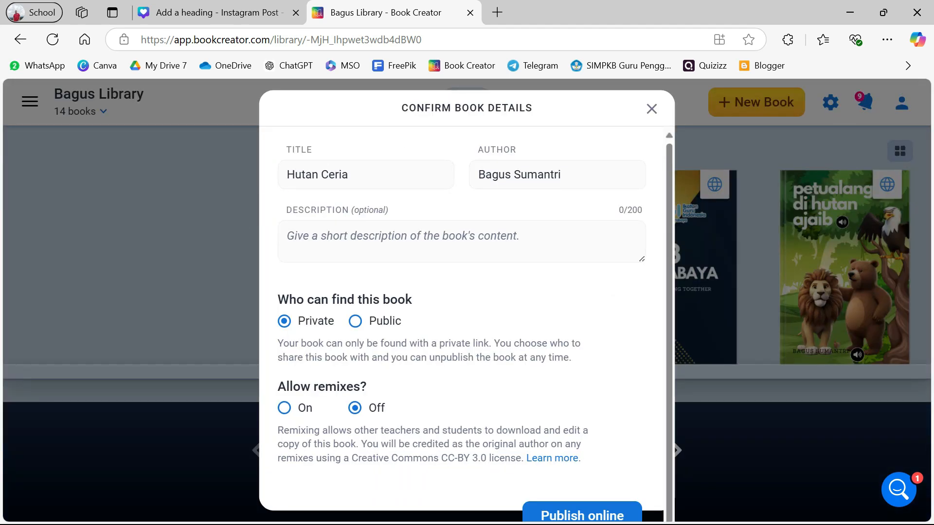
click(362, 238)
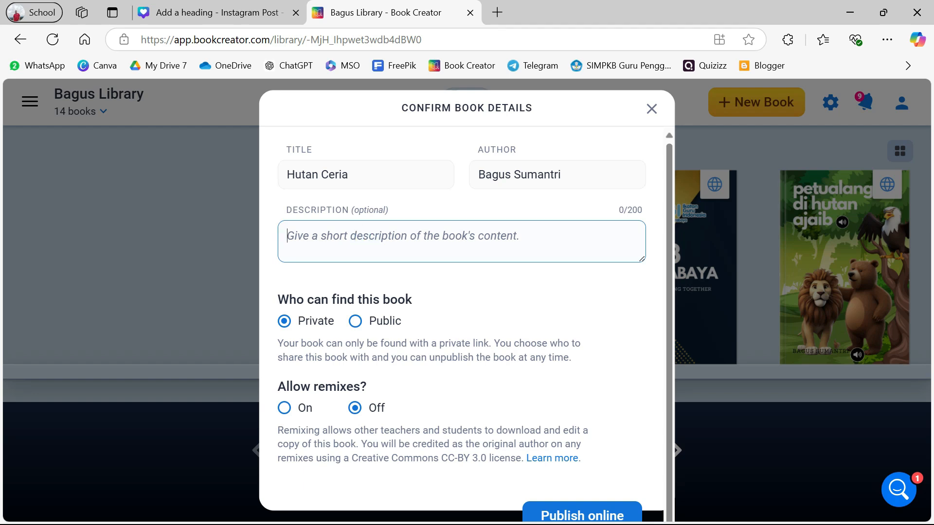
text(Men)
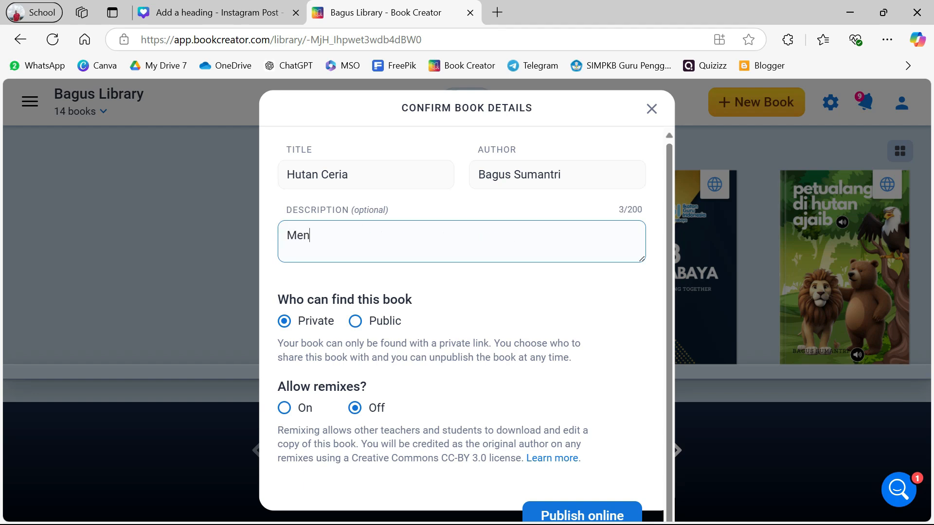
text(ceritakan tentang)
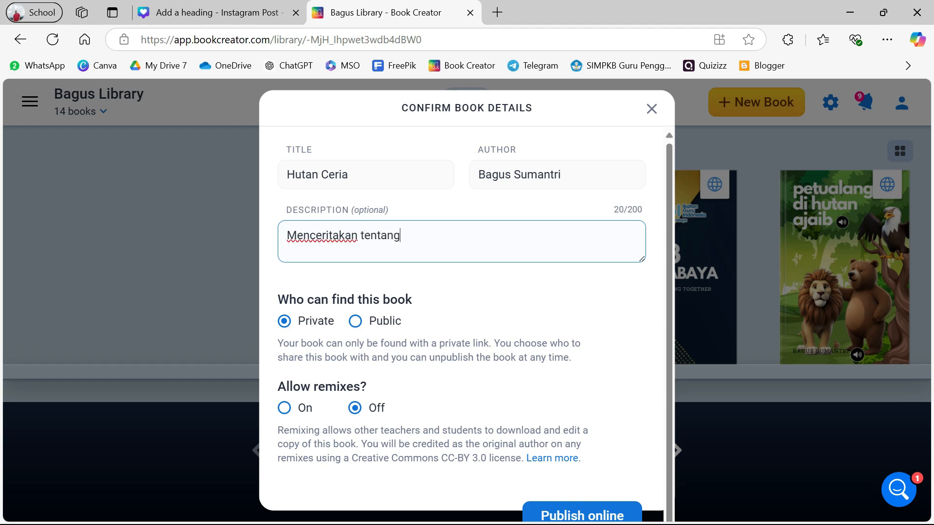
text( persabaha)
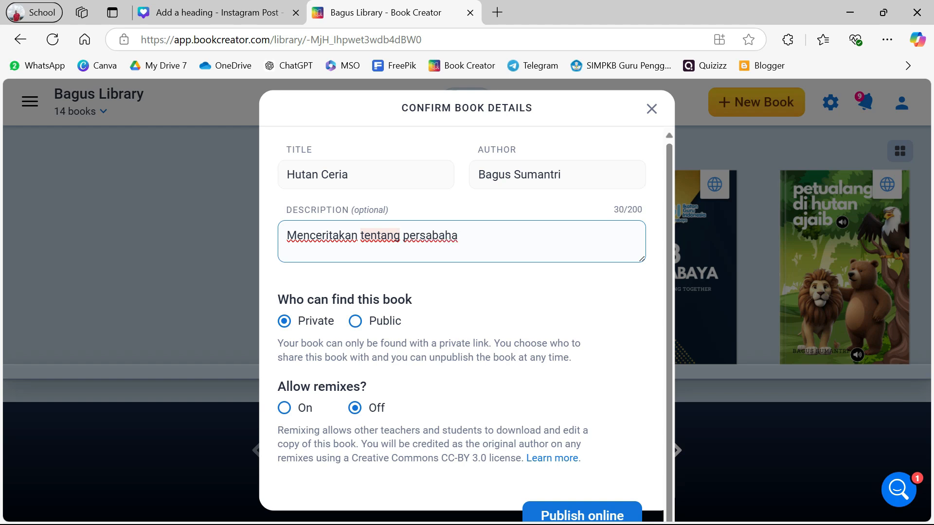
key(BackSpace)
key(BackSpace)
key(BackSpace)
key(BackSpace)
text(habar)
text(tan )
text(di sebua)
key(BackSpace)
key(BackSpace)
key(BackSpace)
key(BackSpace)
key(BackSpace)
text(Hutan Ceria)
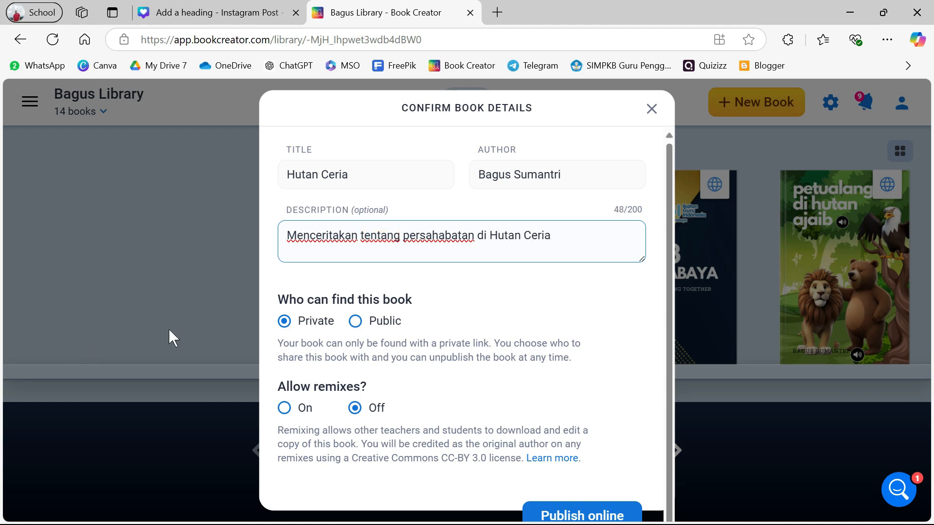
Make the book Public, keep remixes Off, and publish it online.
click(355, 321)
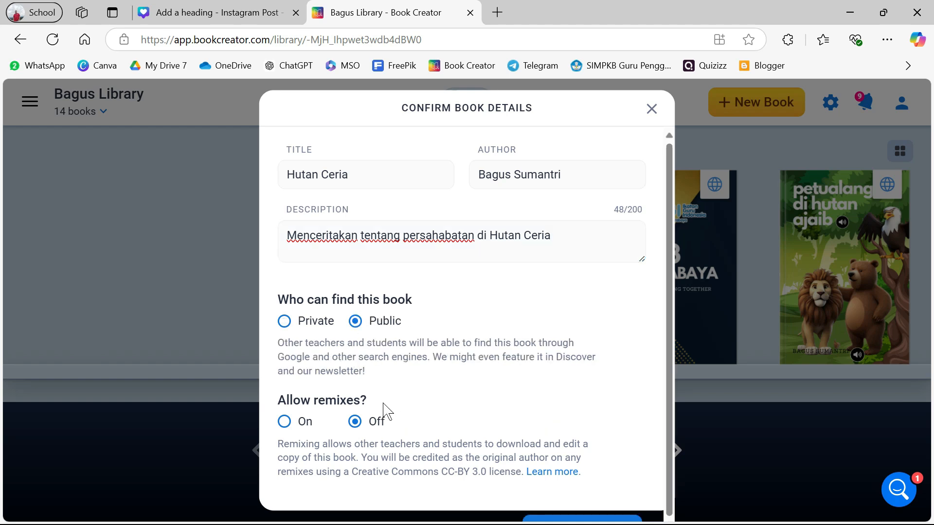
scroll(431, 407, down, 1)
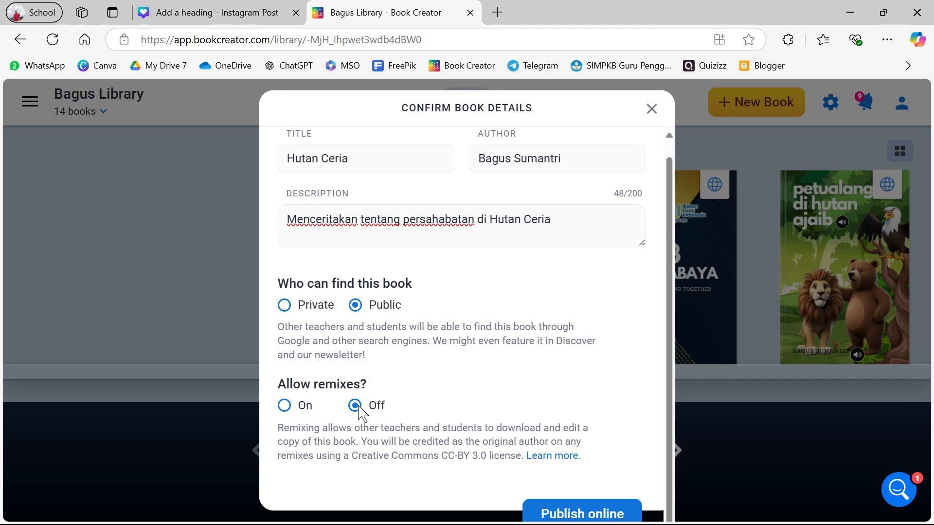
click(293, 411)
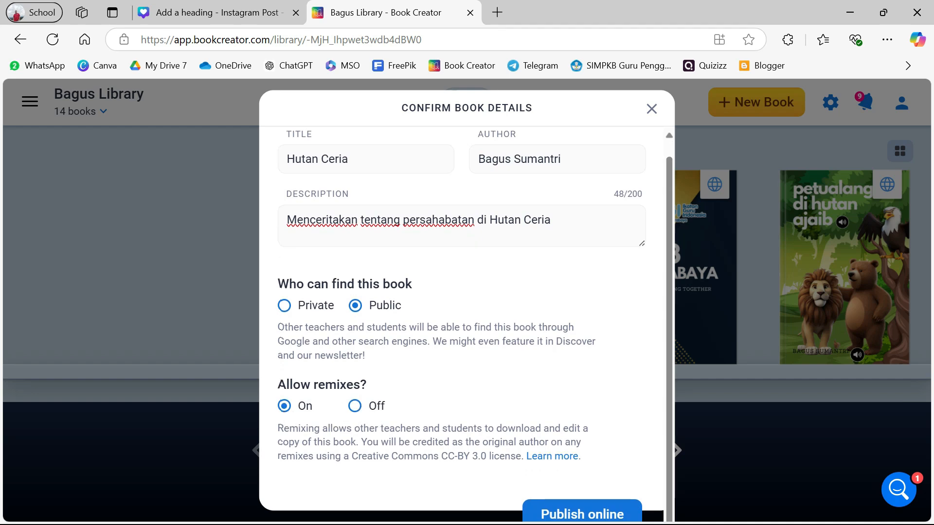
click(354, 407)
click(592, 515)
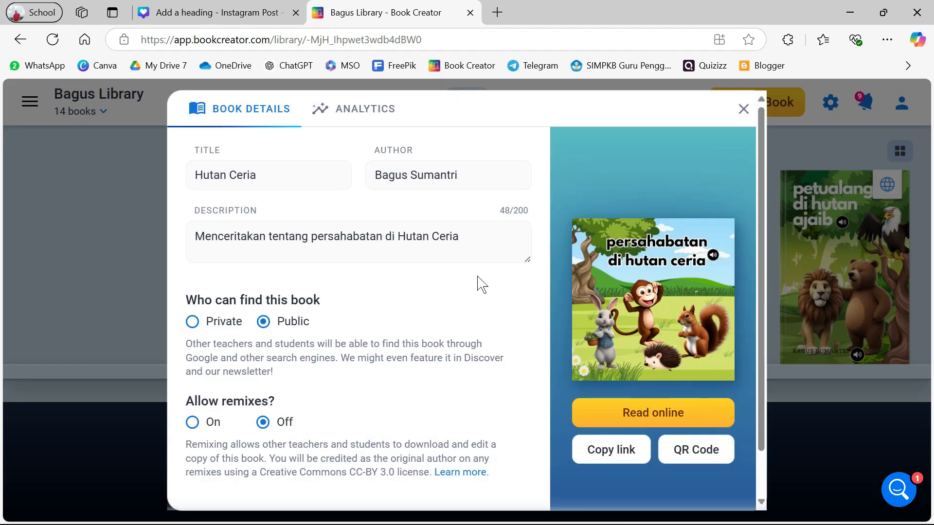
Copy the published book's link and open it in Google Chrome.
click(621, 450)
key(super)
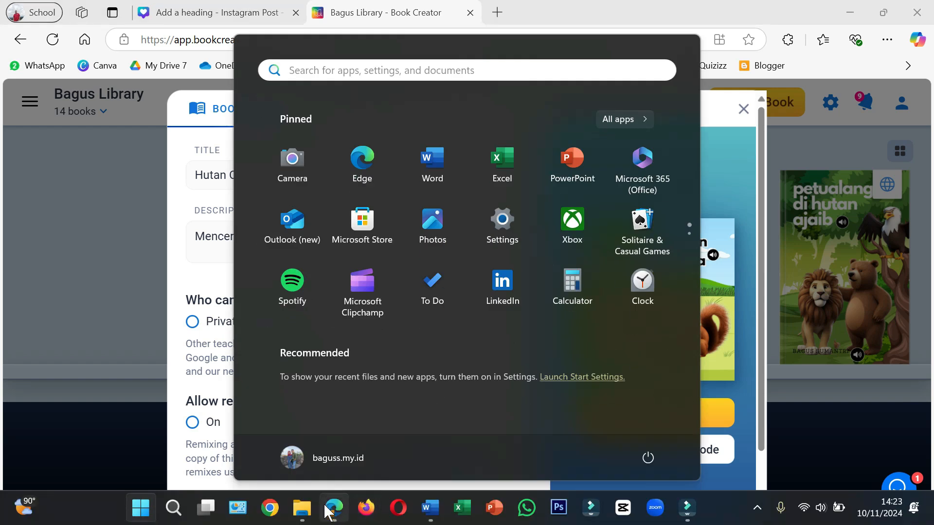
click(273, 509)
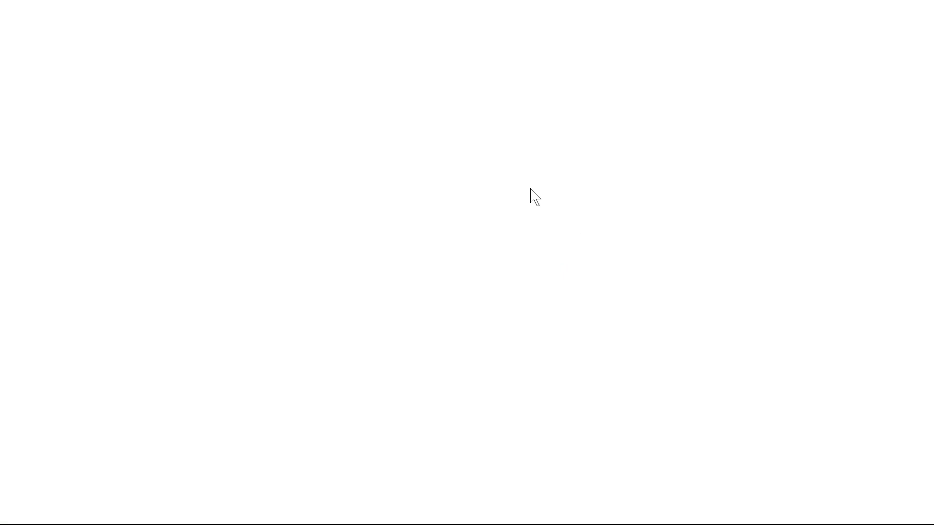
right_click(167, 46)
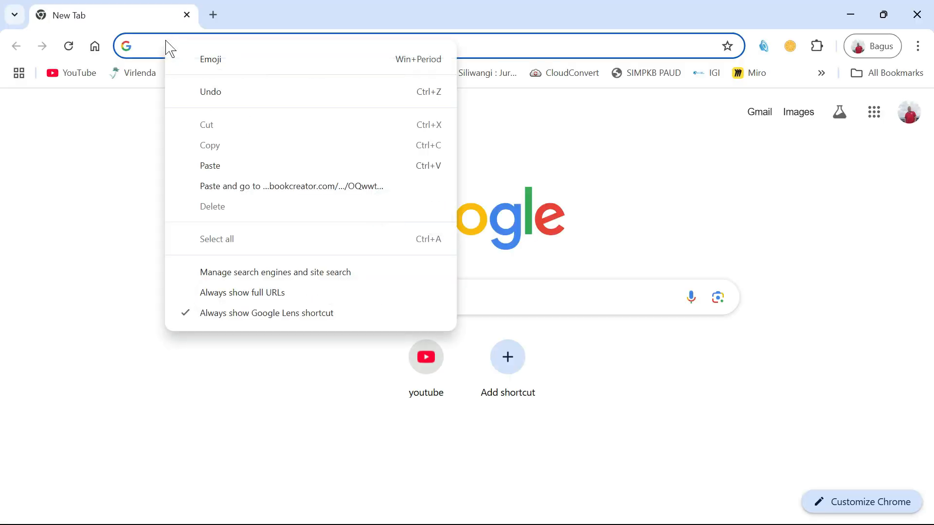
click(292, 167)
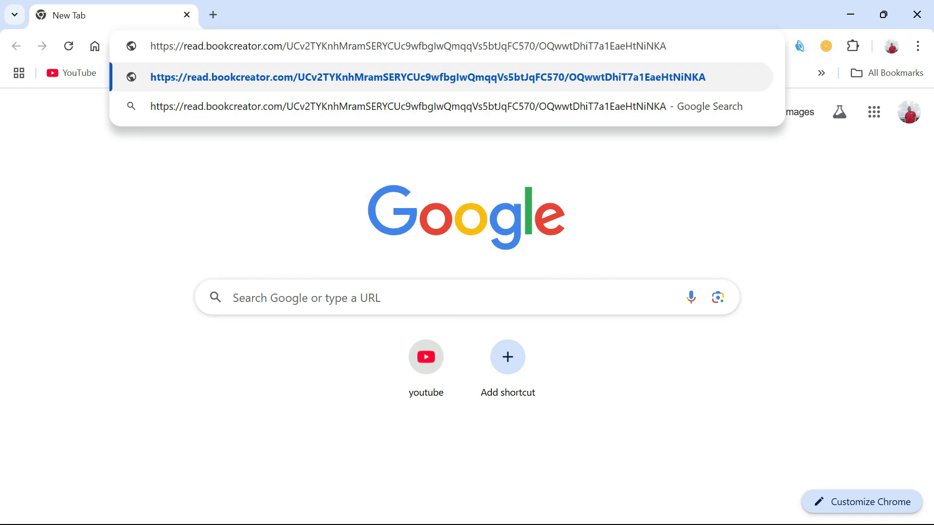
click(305, 77)
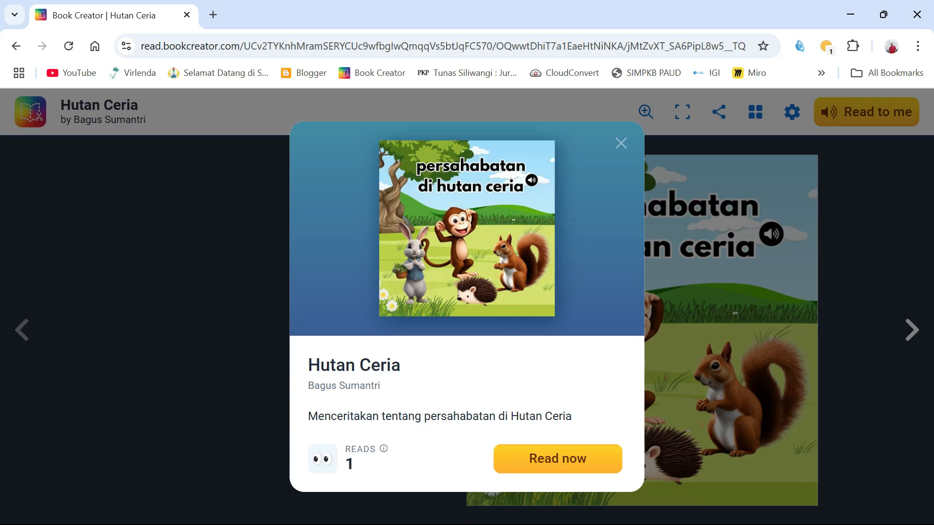
Open the published book for reading, play it with Read to me, and stop the playback.
click(558, 462)
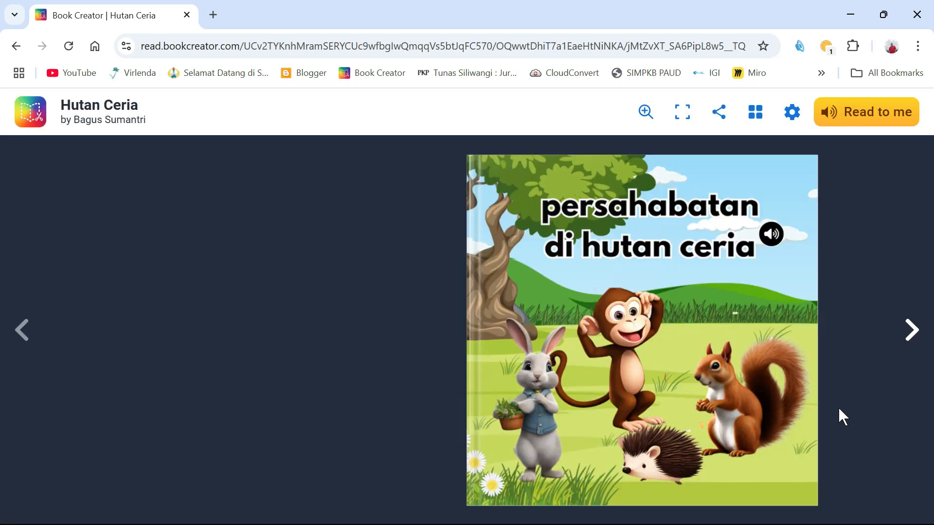
click(866, 117)
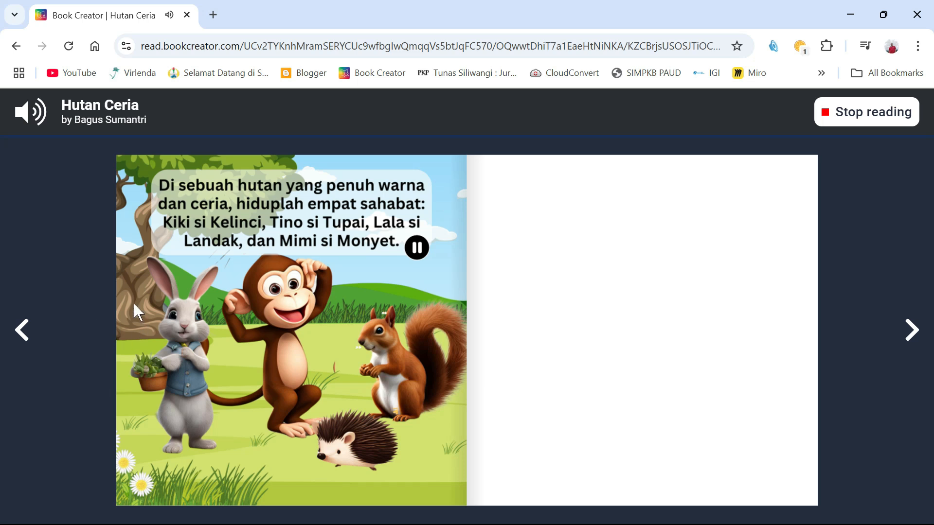
click(842, 111)
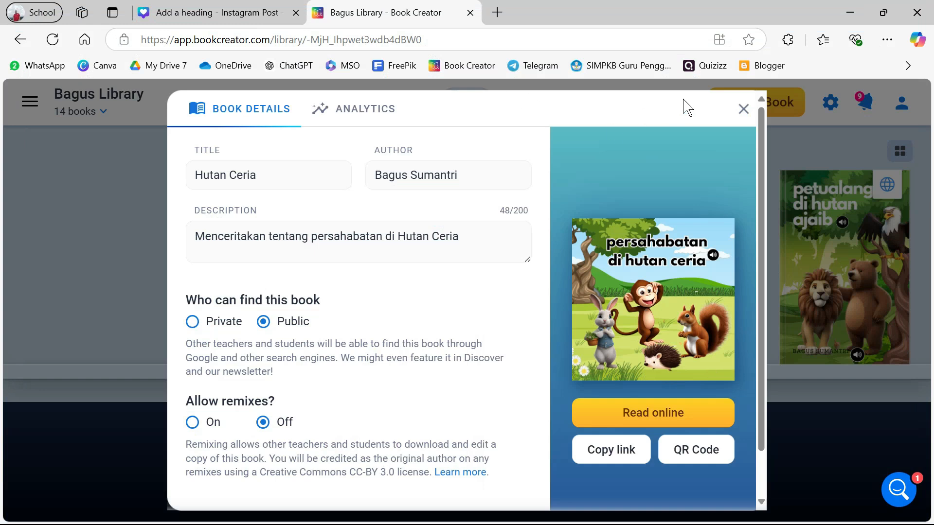
Close the publishing details, open the Hutan Ceria book for editing, and go to page 3.
click(743, 108)
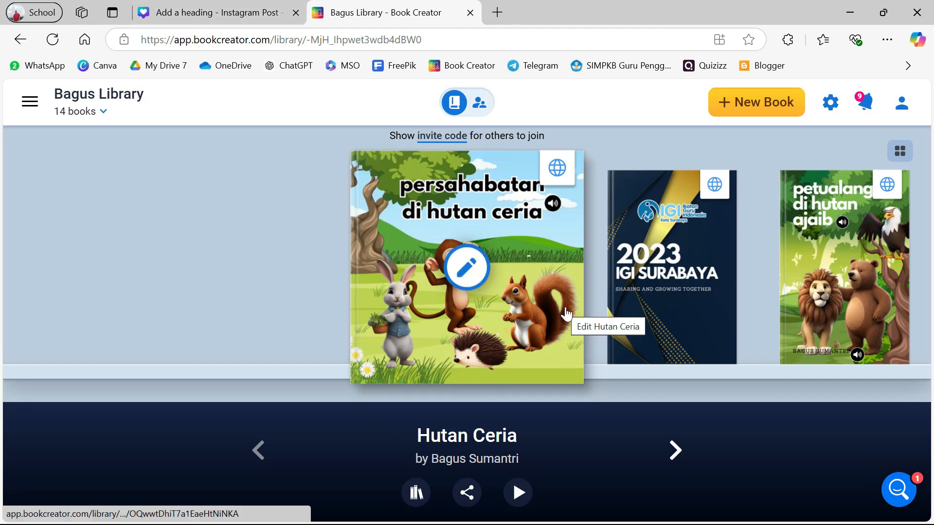
click(467, 267)
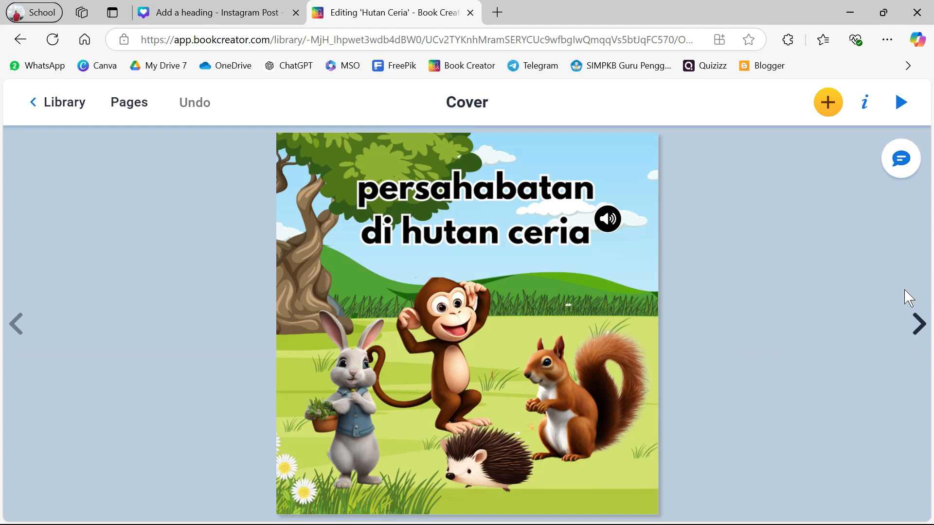
click(919, 325)
click(920, 326)
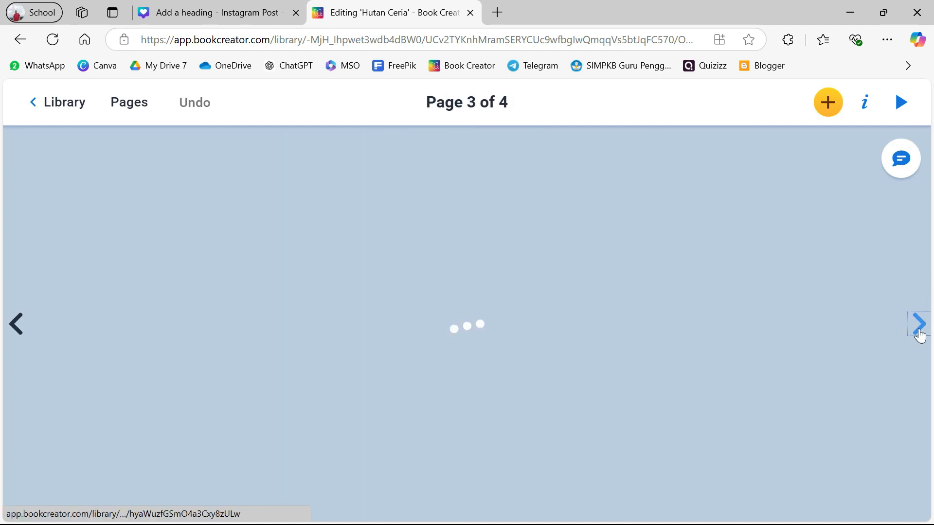
Upload image 3 from the Cerita Satu folder onto page 3.
click(828, 102)
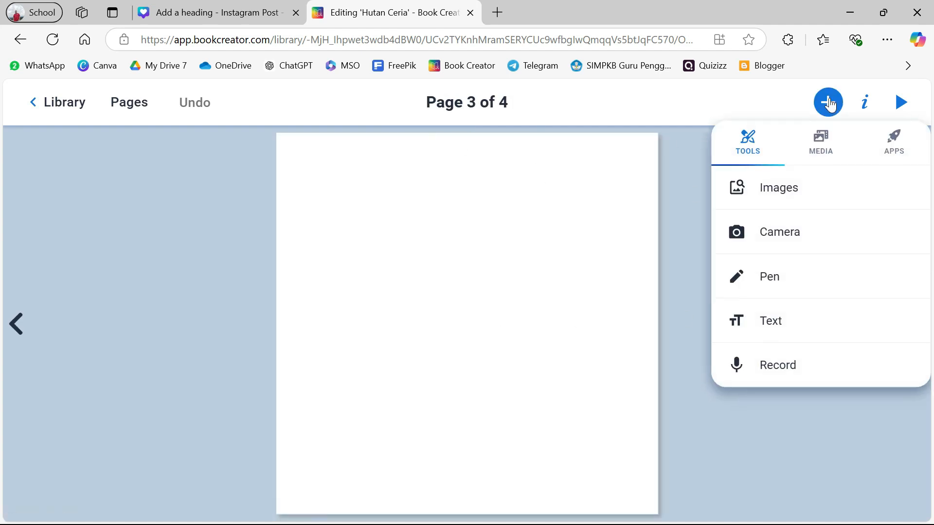
click(786, 182)
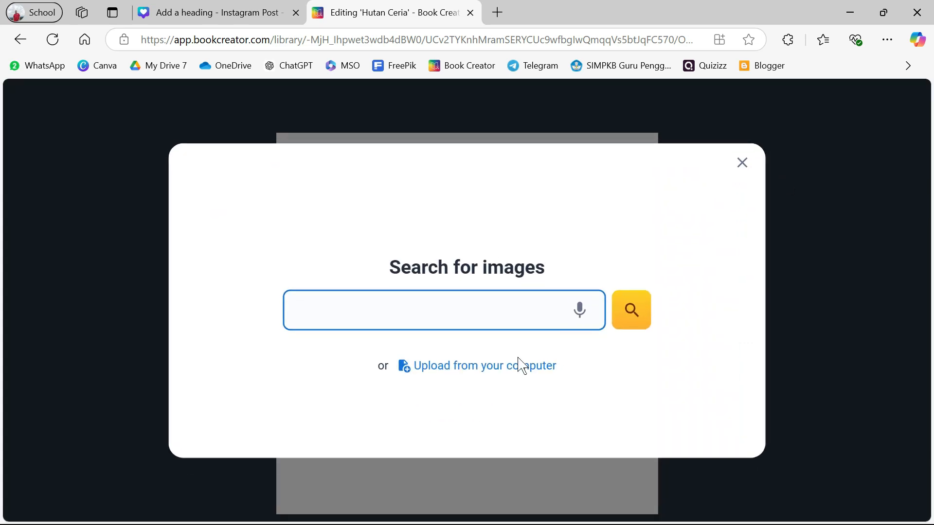
click(535, 366)
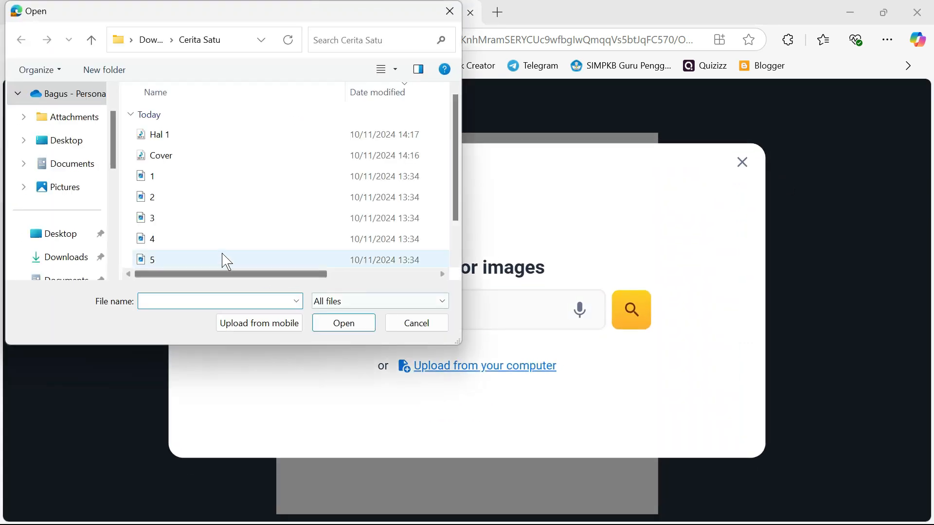
click(153, 222)
click(352, 333)
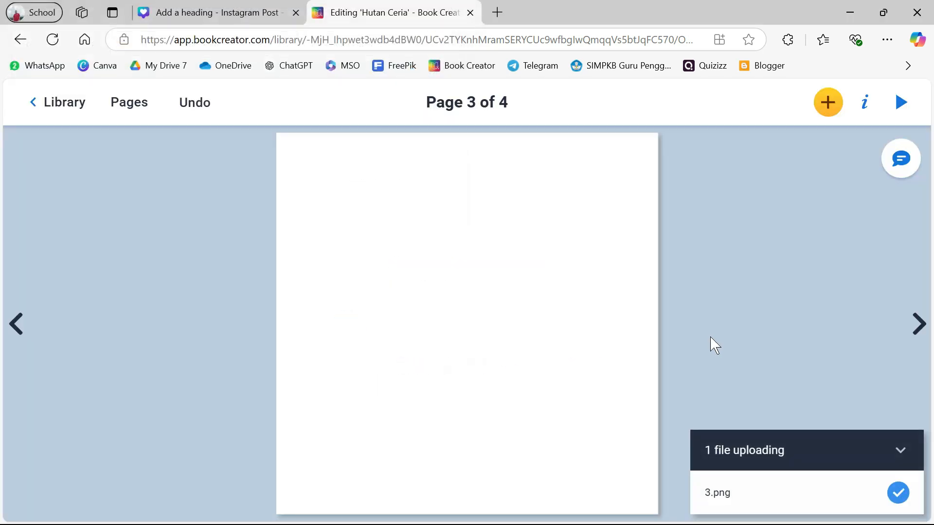
Go to page 4 and upload image 4 from the Cerita Satu folder onto it.
click(918, 324)
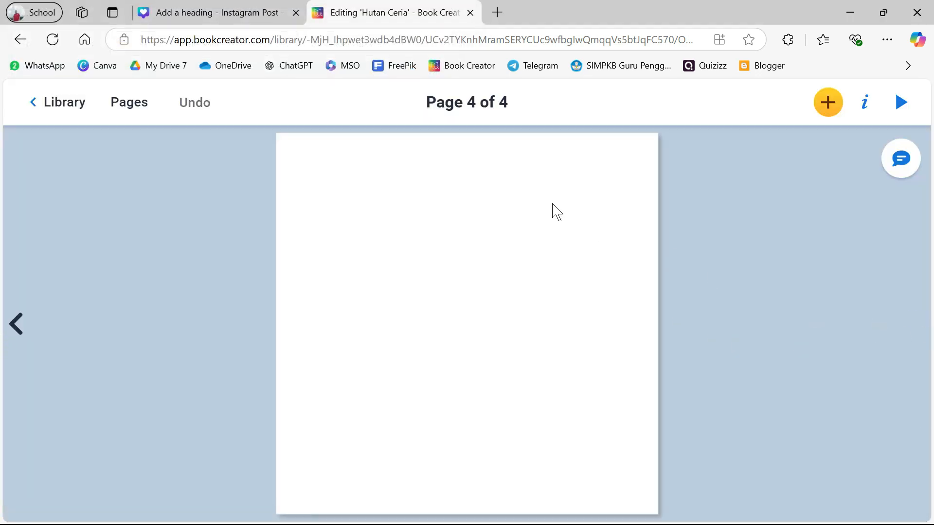
click(828, 102)
click(809, 187)
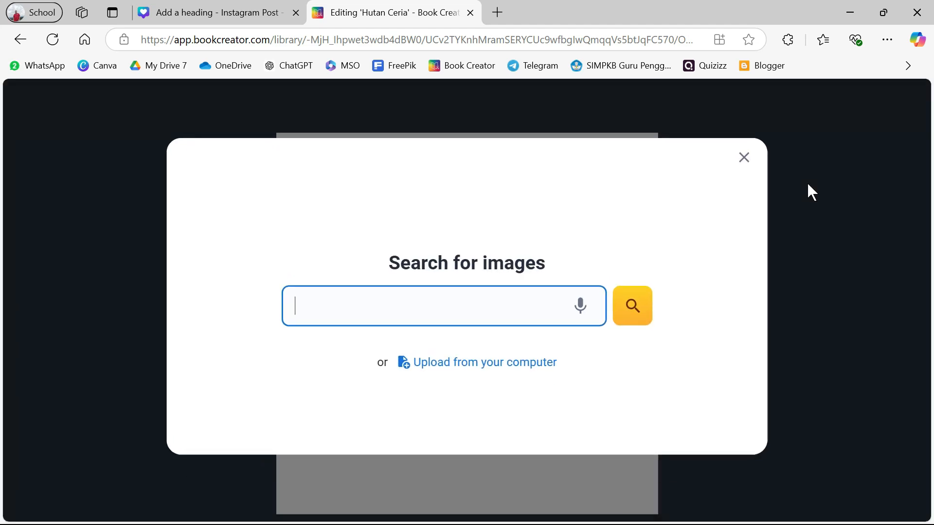
click(499, 367)
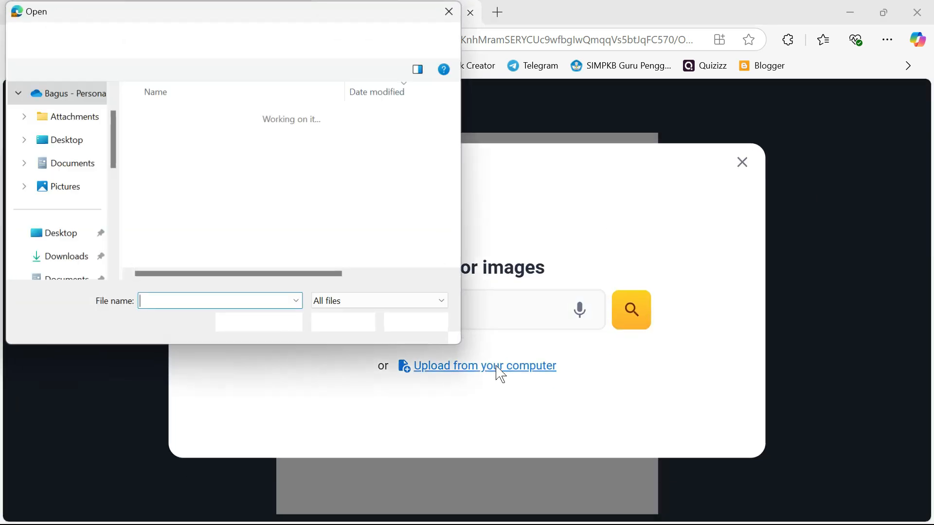
click(151, 240)
click(331, 324)
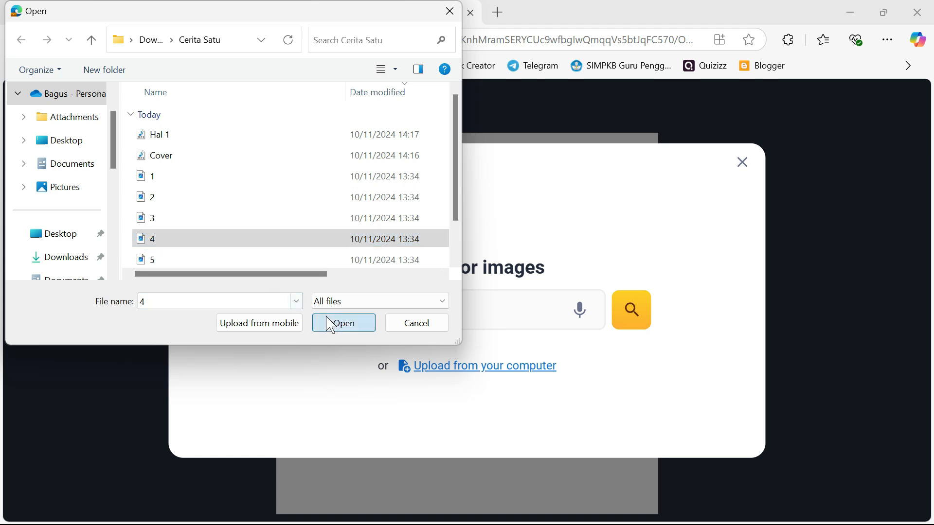
Go to page 5 and upload image 5 from the Cerita Satu folder onto it.
click(913, 324)
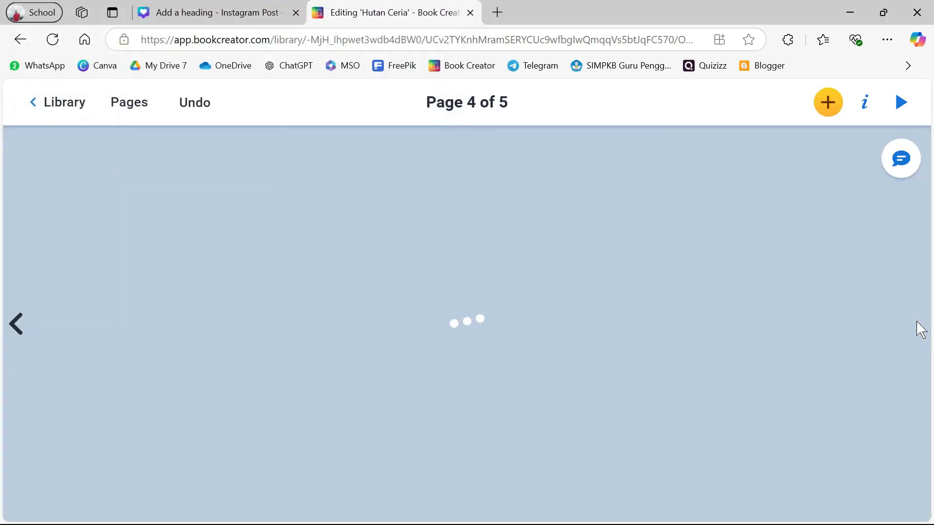
click(822, 118)
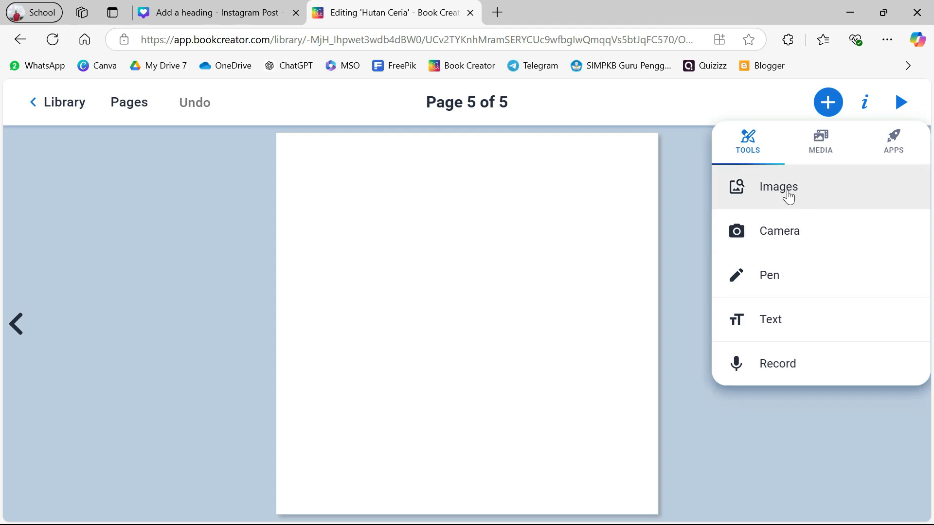
click(788, 194)
click(448, 374)
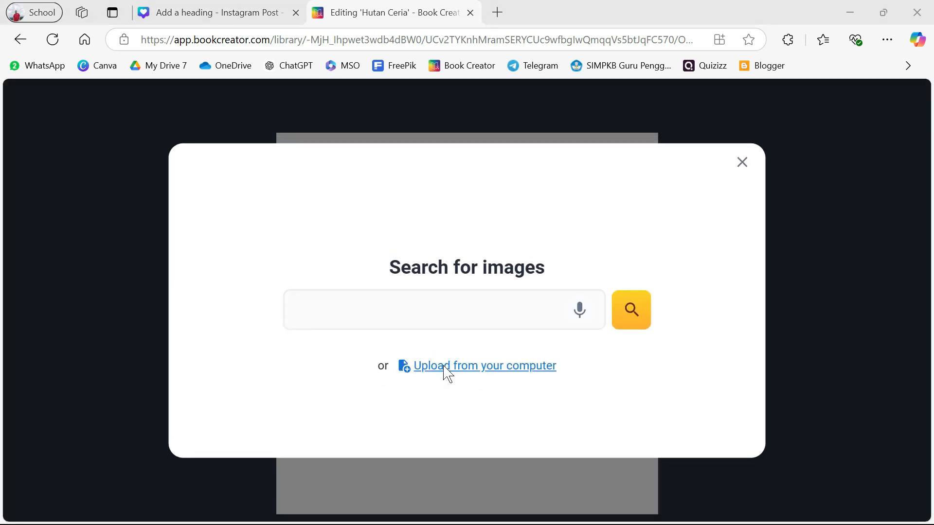
click(167, 258)
click(339, 332)
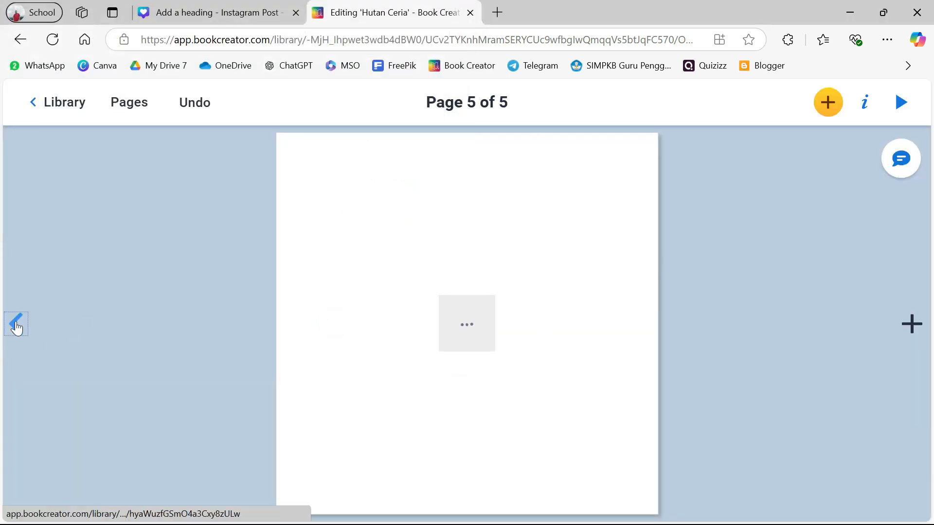
Return to page 3, then position and enlarge its rabbit image to fill the whole page.
click(17, 324)
click(16, 325)
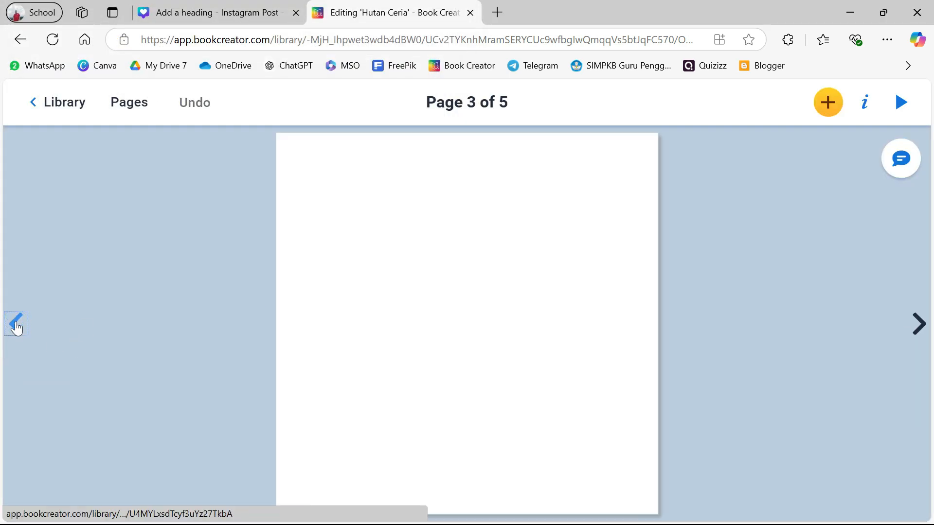
drag(548, 326, 533, 305)
drag(635, 492, 666, 515)
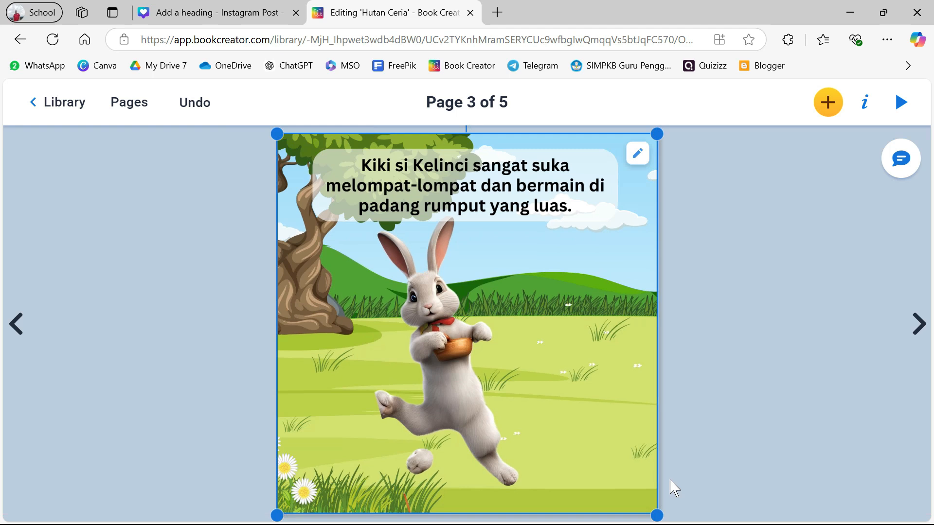
Position and enlarge the squirrel image on page 4 so it covers the full page.
click(919, 324)
drag(465, 206, 455, 196)
drag(638, 497, 657, 512)
Position and enlarge the hedgehog image on page 5 so it covers the full page.
click(915, 340)
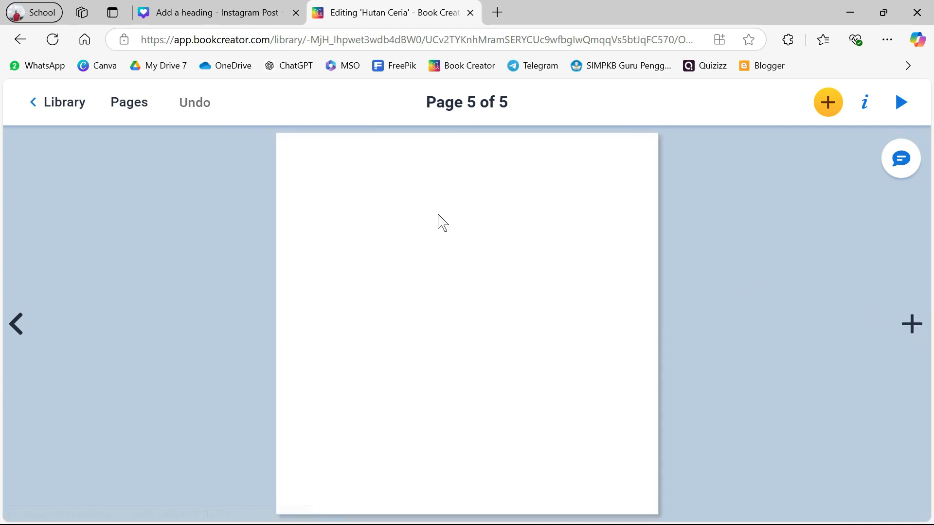
drag(426, 250, 411, 235)
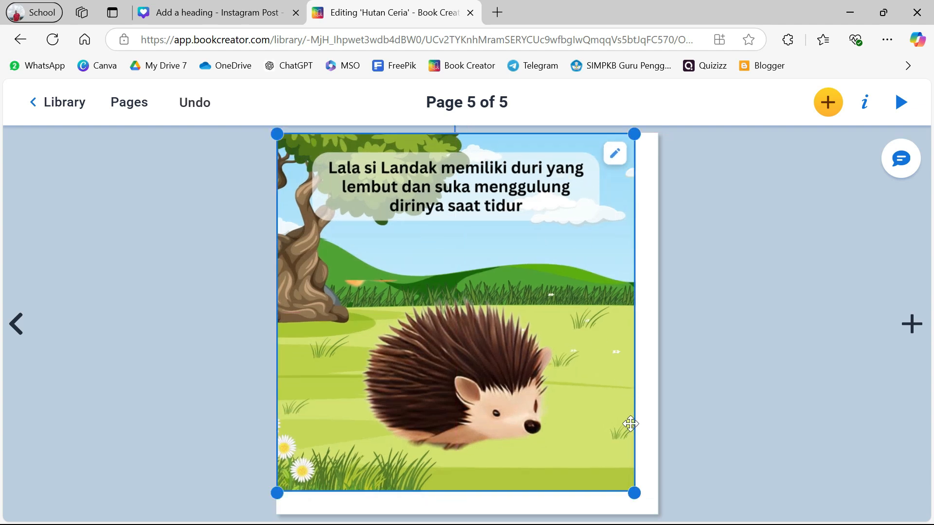
drag(636, 486, 652, 510)
click(743, 412)
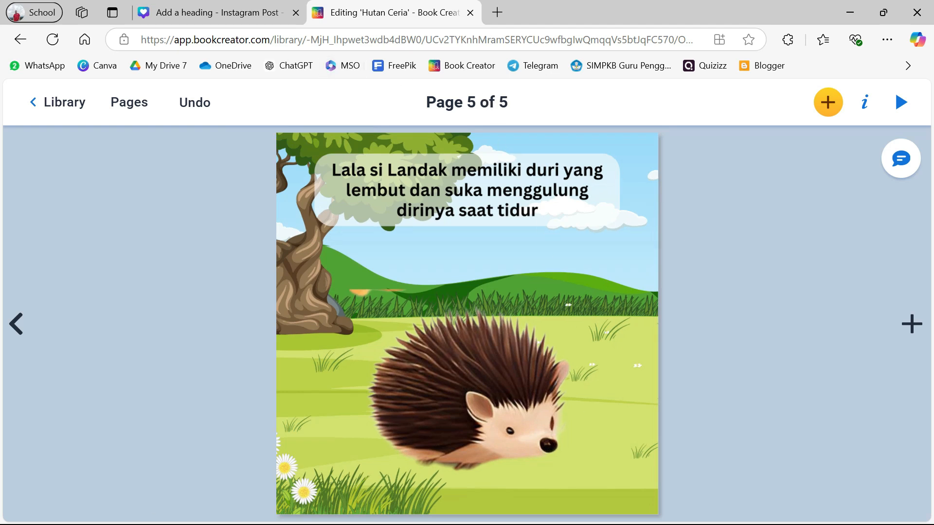
Switch to Google Chrome and open the copied link of the published Hutan Ceria book.
click(341, 522)
key(super)
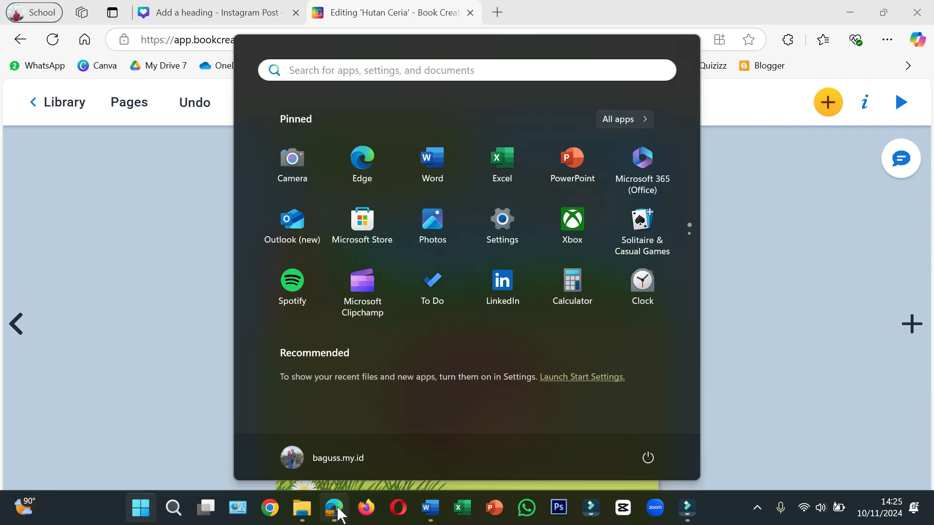
click(270, 508)
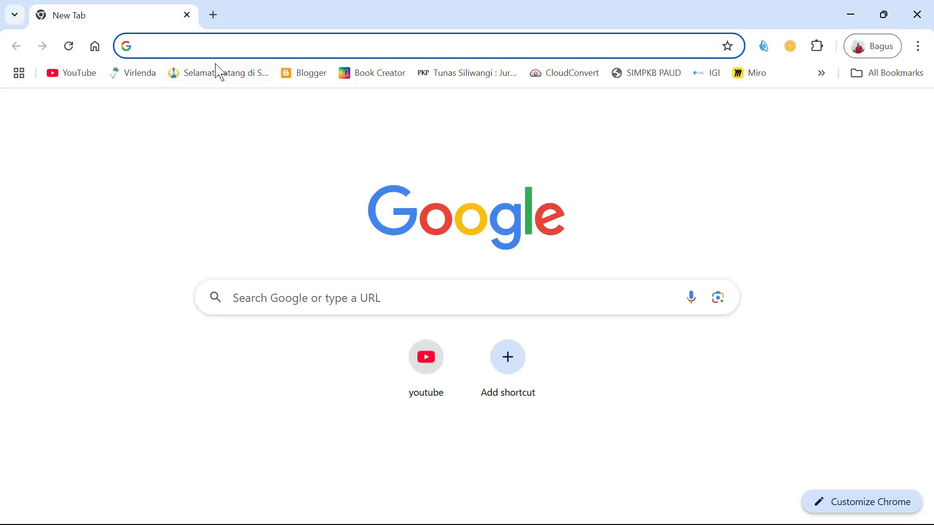
right_click(219, 46)
click(346, 172)
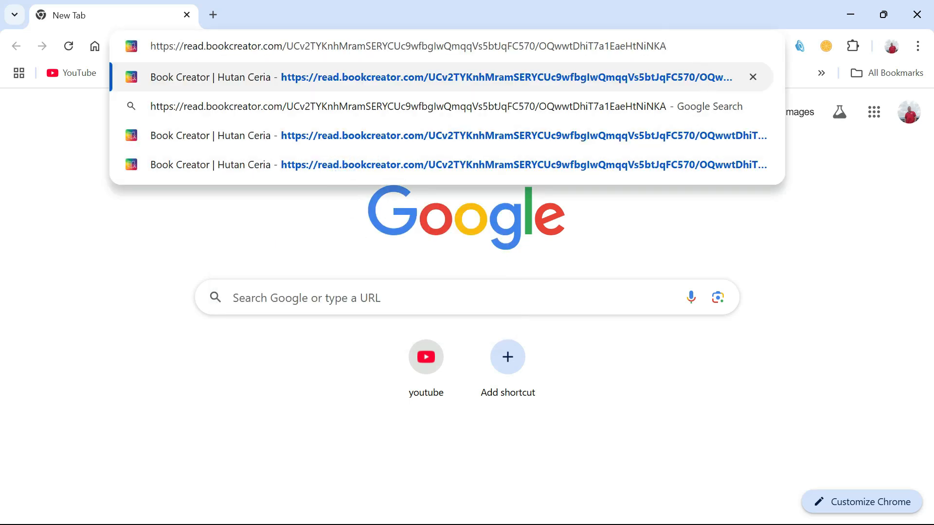
key(Return)
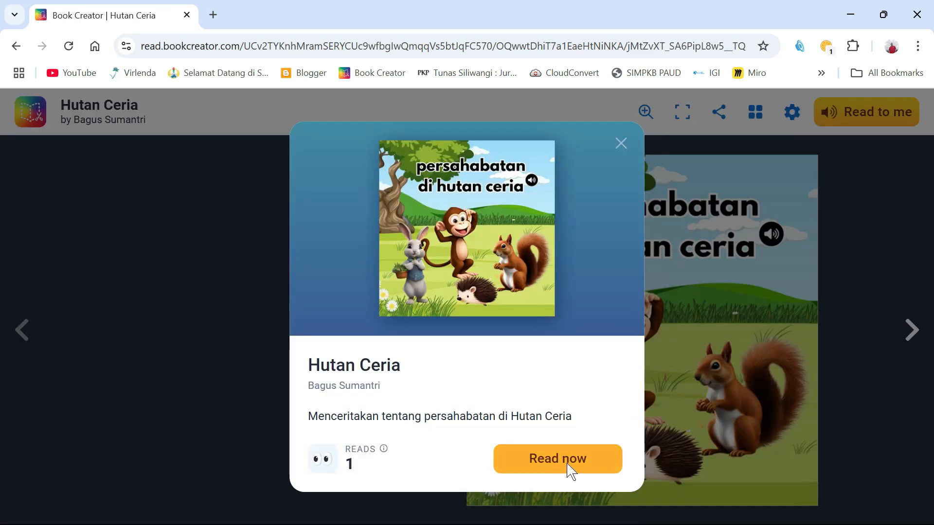
Start reading the published book, browse the newly added pages, and play the narration on the page introducing the four friends.
click(571, 469)
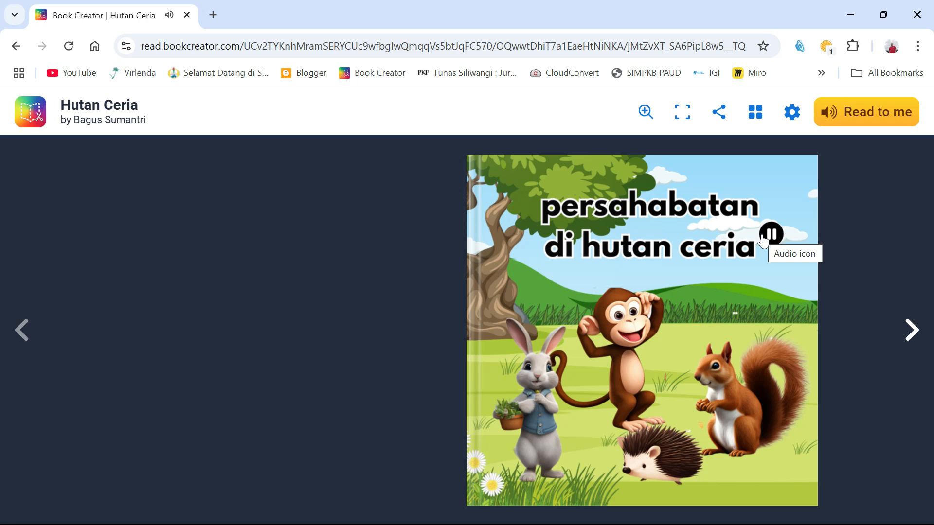
click(911, 330)
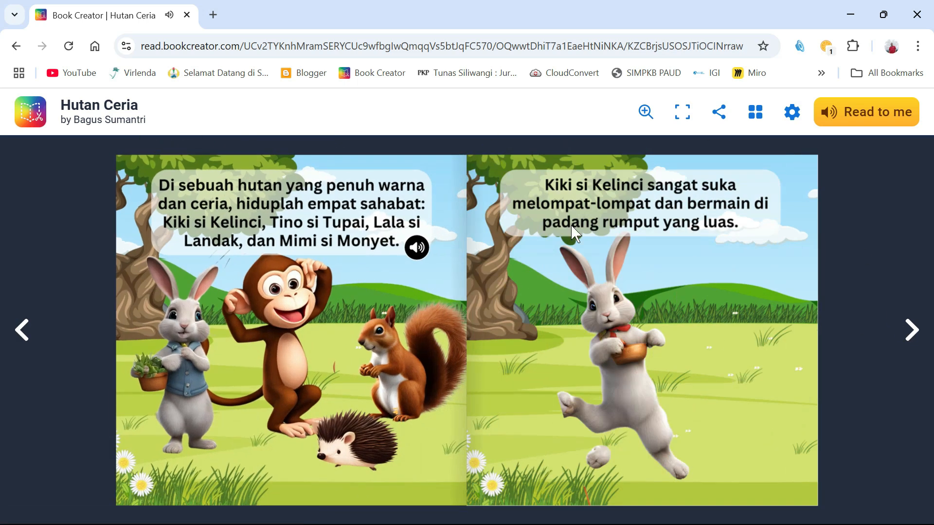
click(911, 331)
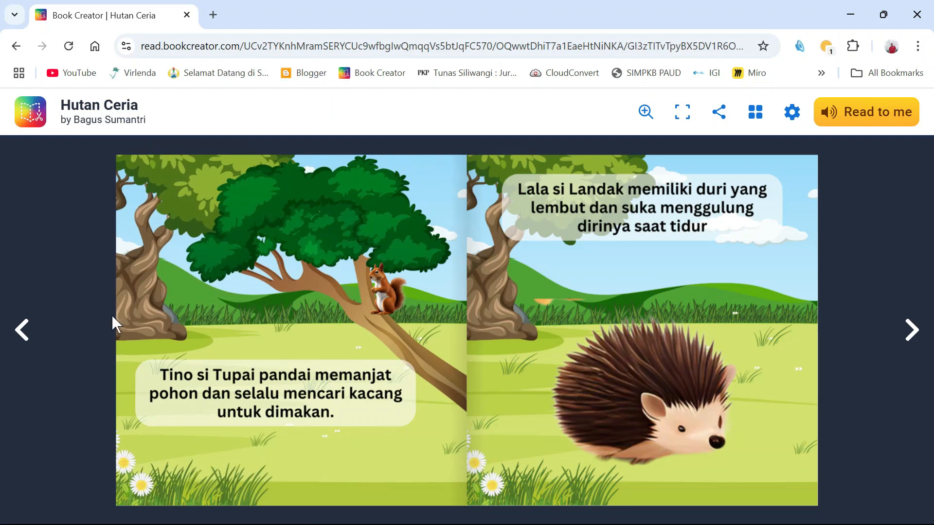
click(18, 330)
click(413, 246)
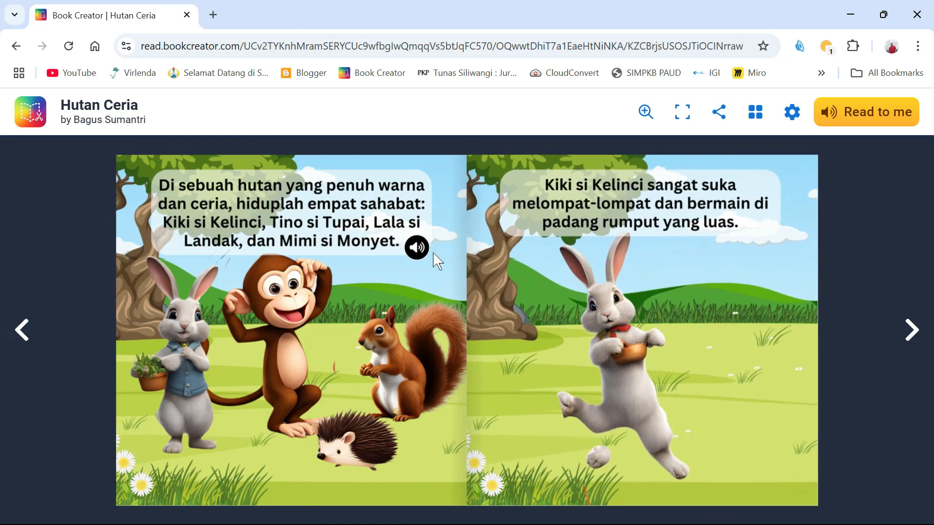